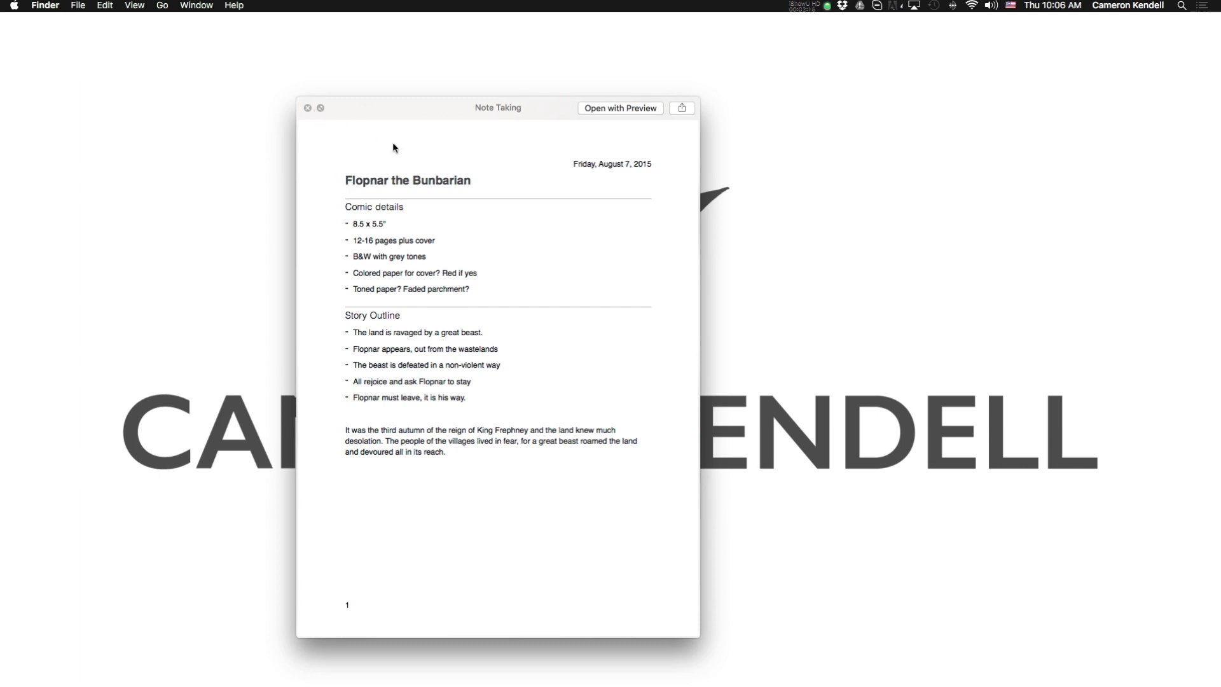
Switch from the note preview to Clip Studio Paint and view the new canvas settings without creating a canvas.
{"action": "key", "text": "space"}
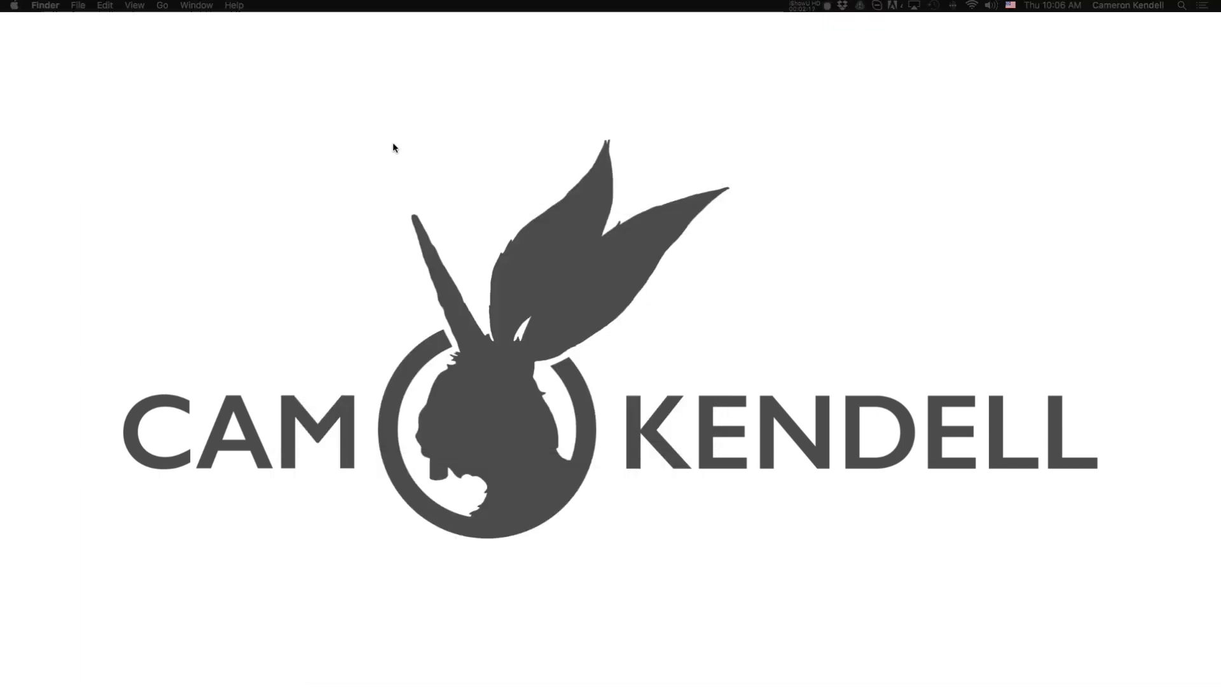
{"action": "mouse_move", "coordinate": [738, 673]}
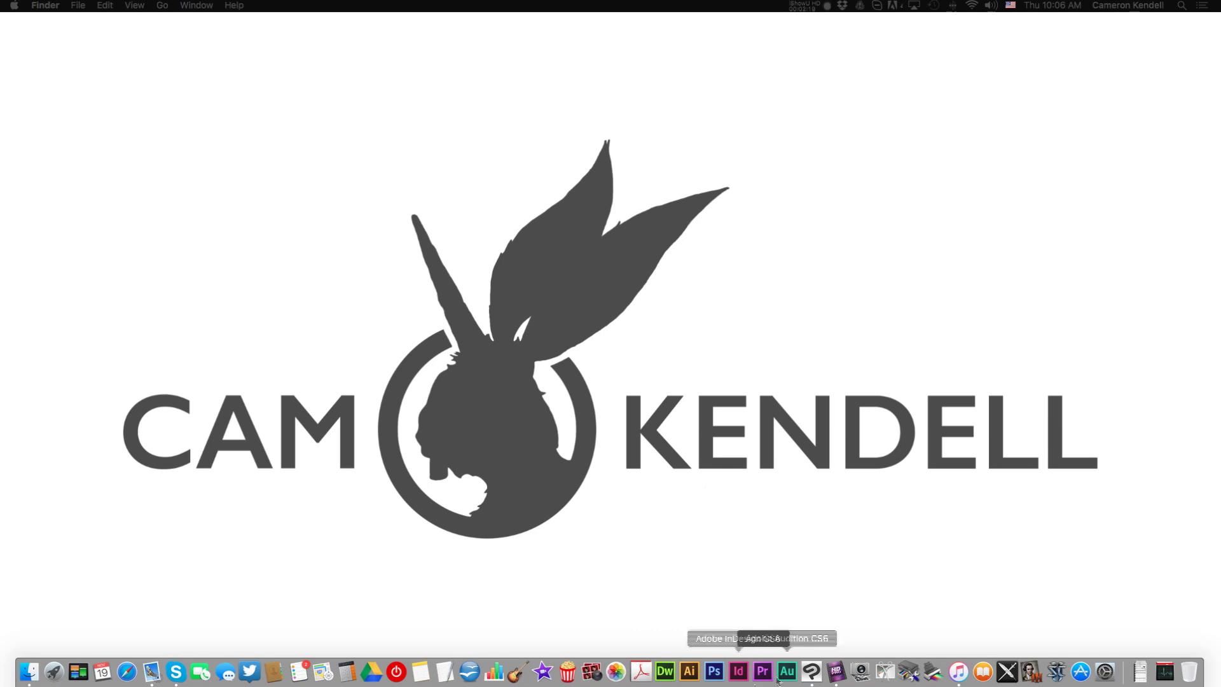
{"action": "left_click", "coordinate": [811, 671]}
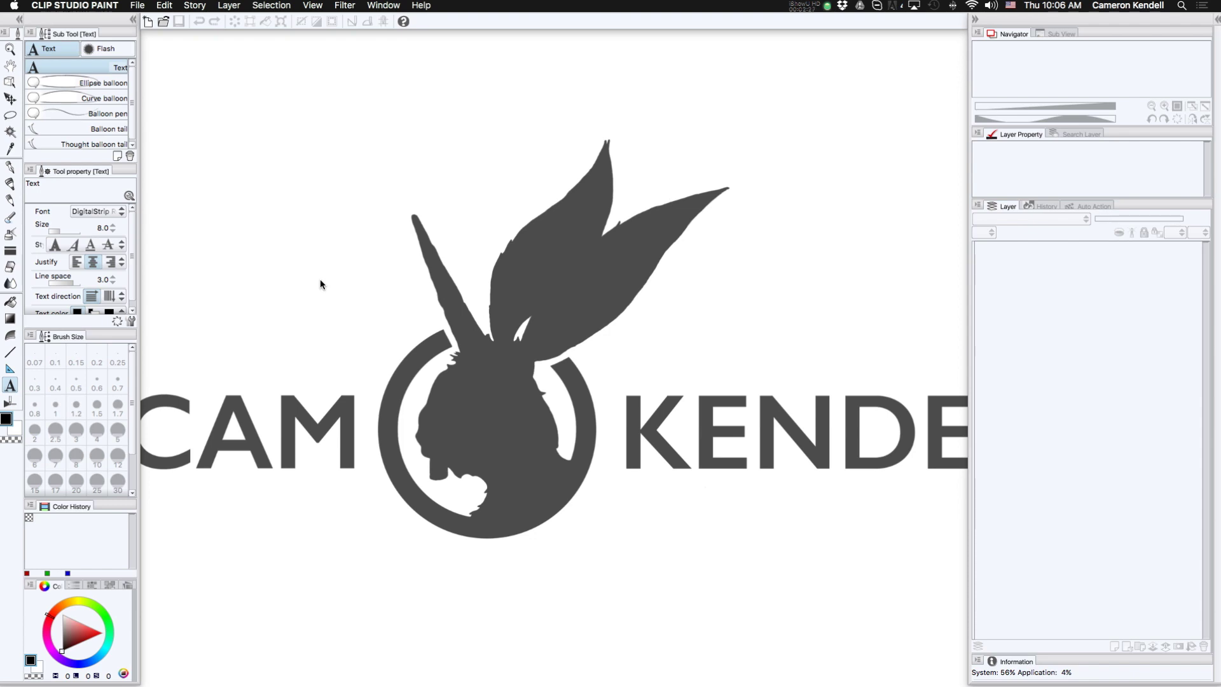
{"action": "left_click", "coordinate": [147, 25]}
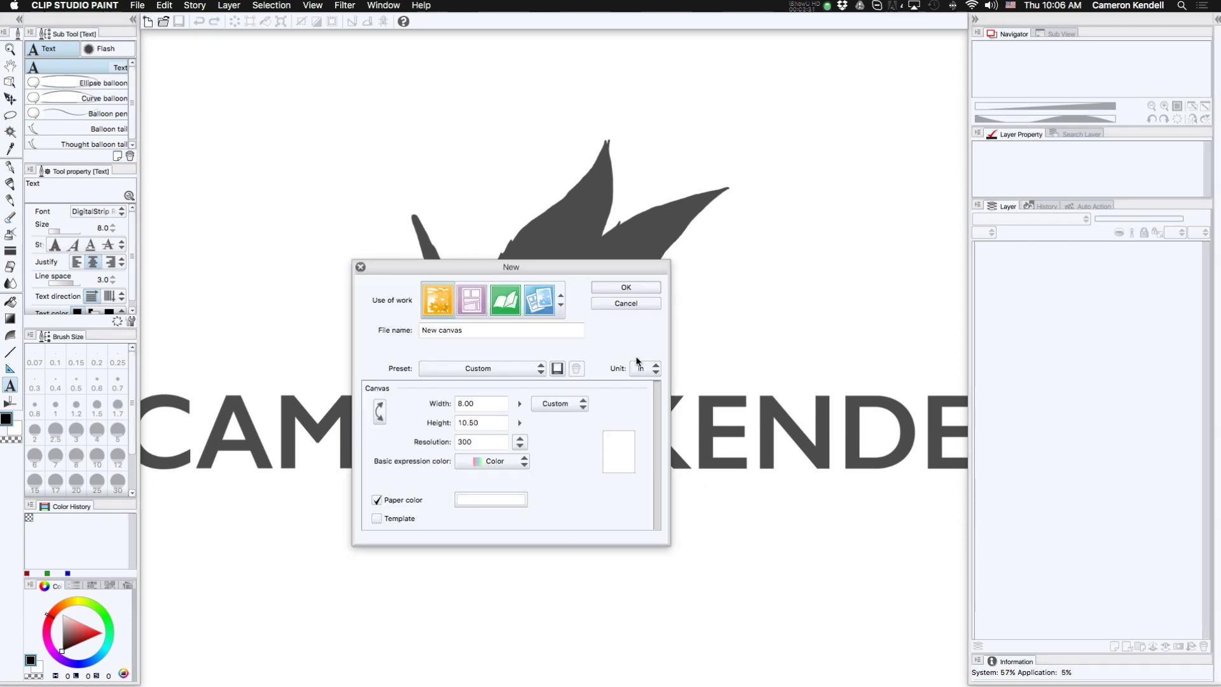
{"action": "left_click", "coordinate": [620, 304]}
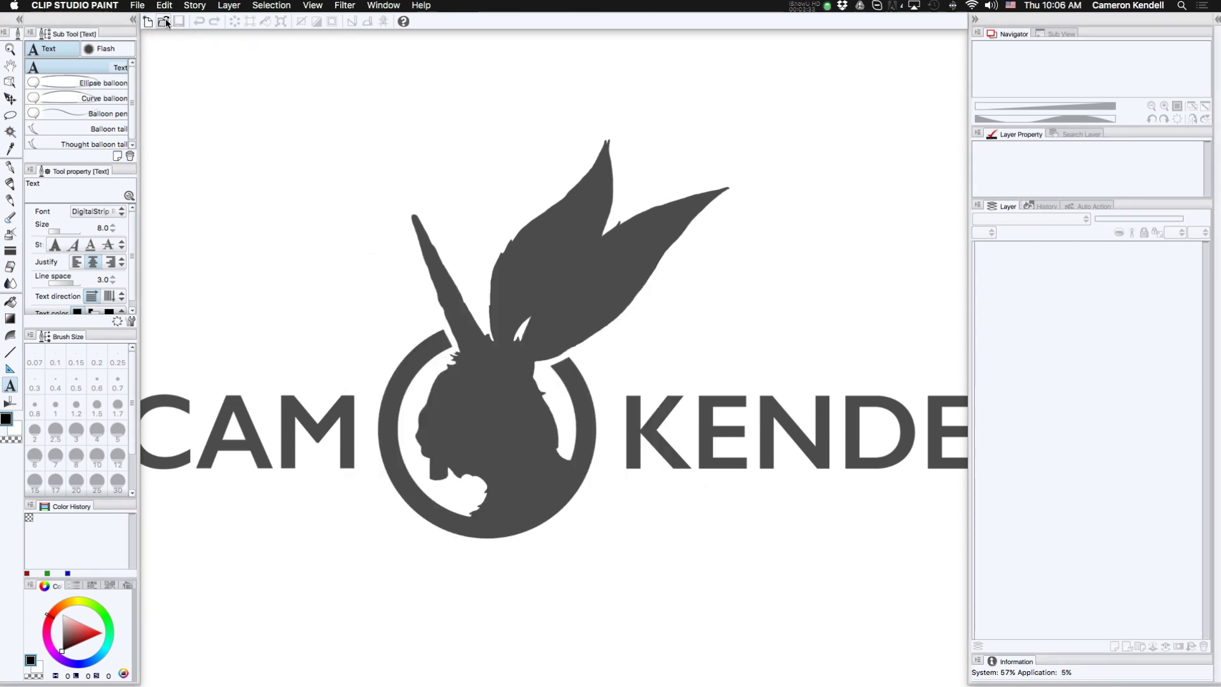
Open the story file Flopnar.cmc from the Flopnar Story folder in Projects > Books > Flopnar Ash Can.
{"action": "left_click", "coordinate": [164, 22]}
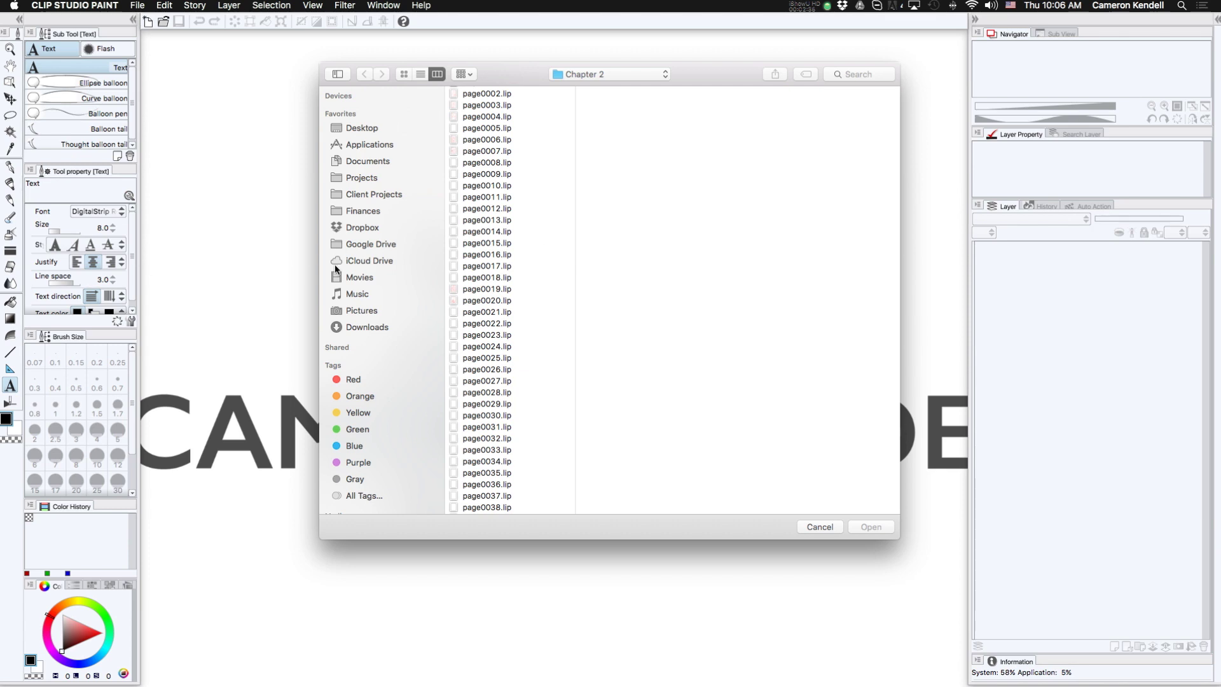
{"action": "left_click", "coordinate": [352, 178]}
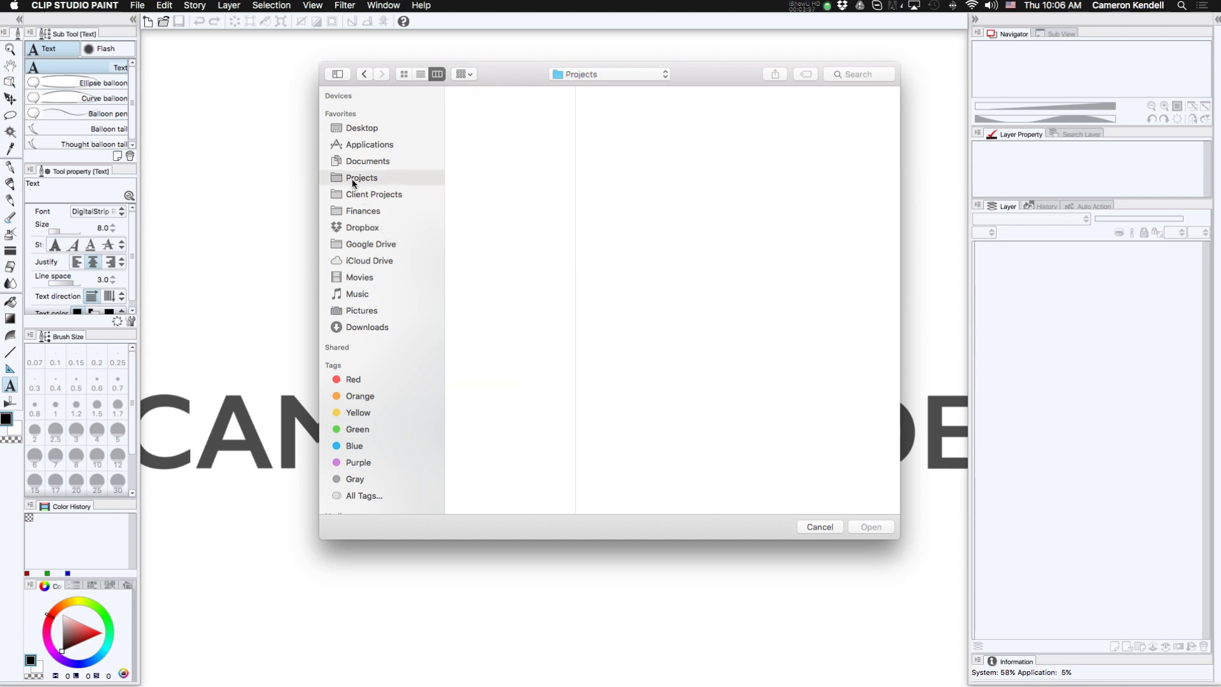
{"action": "left_click", "coordinate": [497, 116]}
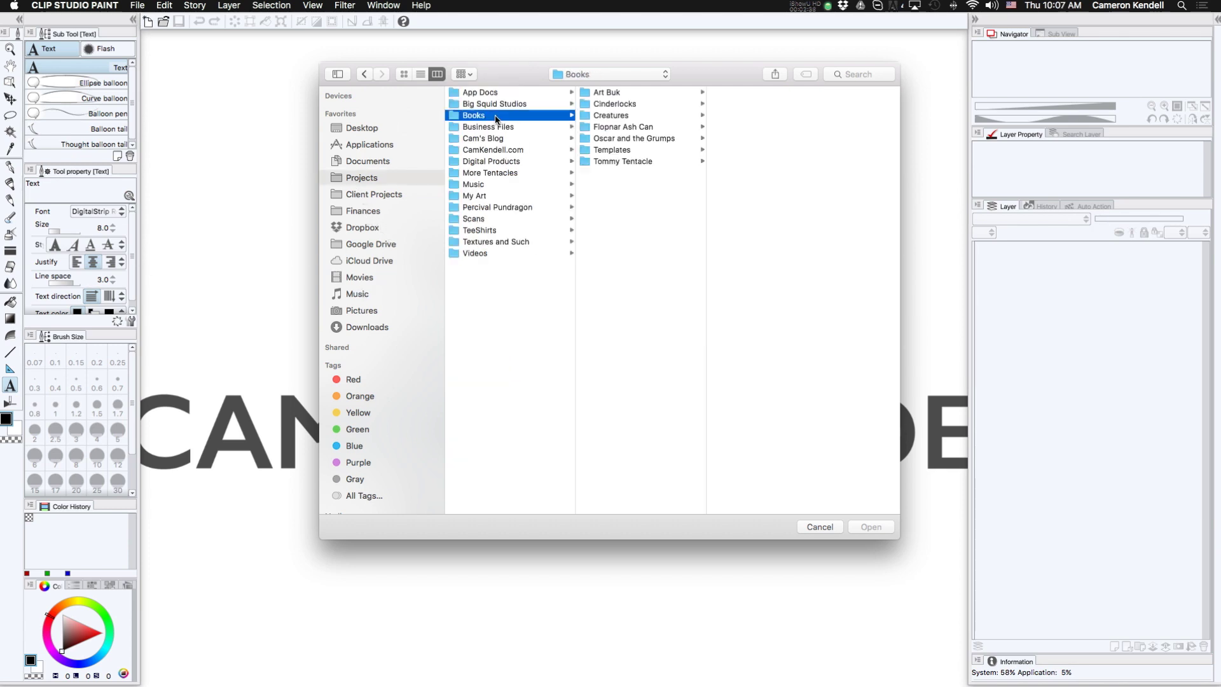
{"action": "left_click", "coordinate": [631, 128]}
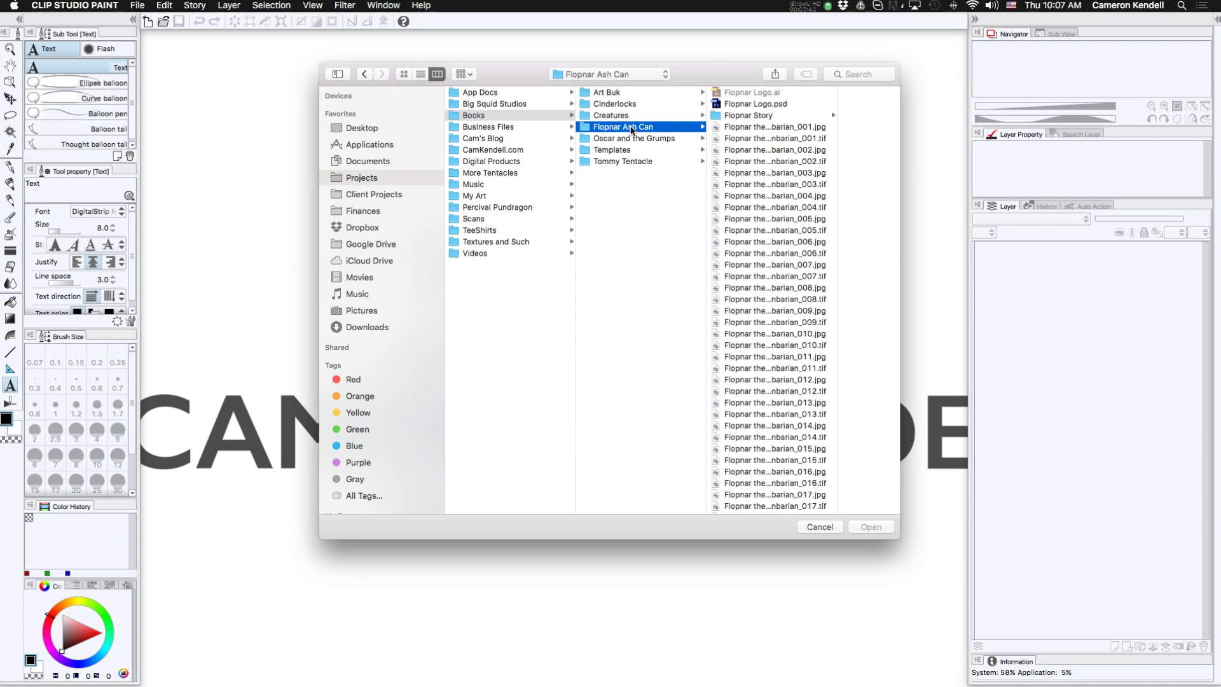
{"action": "left_click", "coordinate": [763, 115]}
{"action": "left_click", "coordinate": [792, 94]}
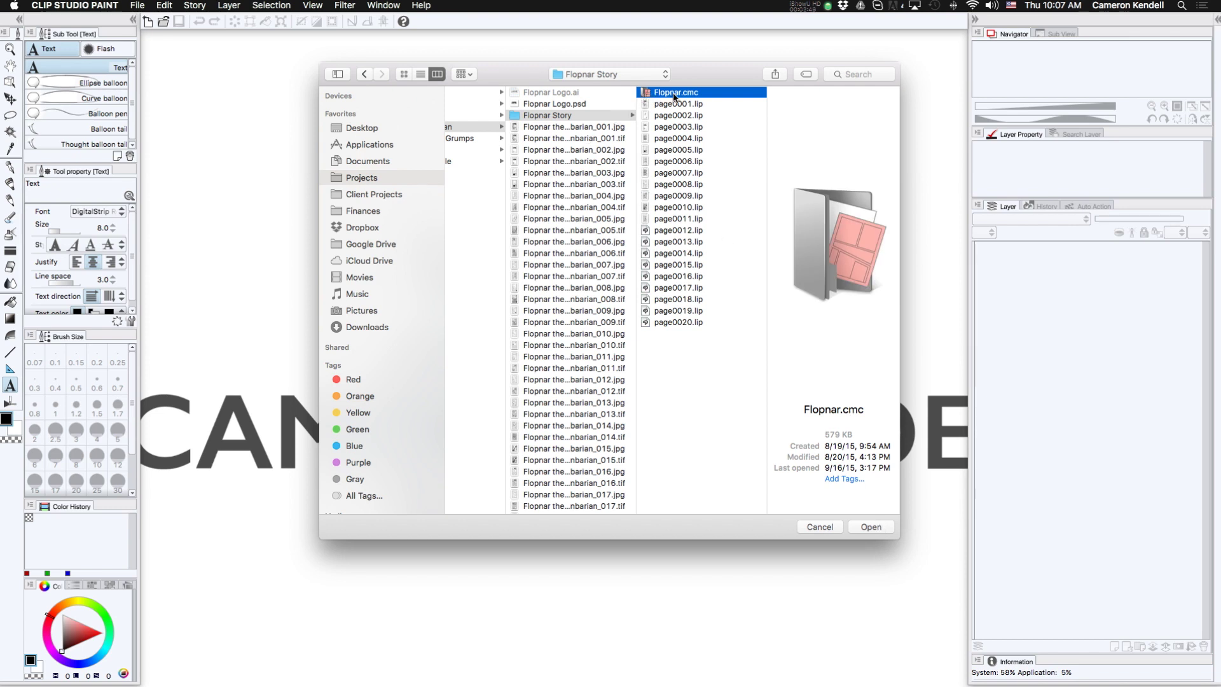
{"action": "left_click", "coordinate": [870, 527]}
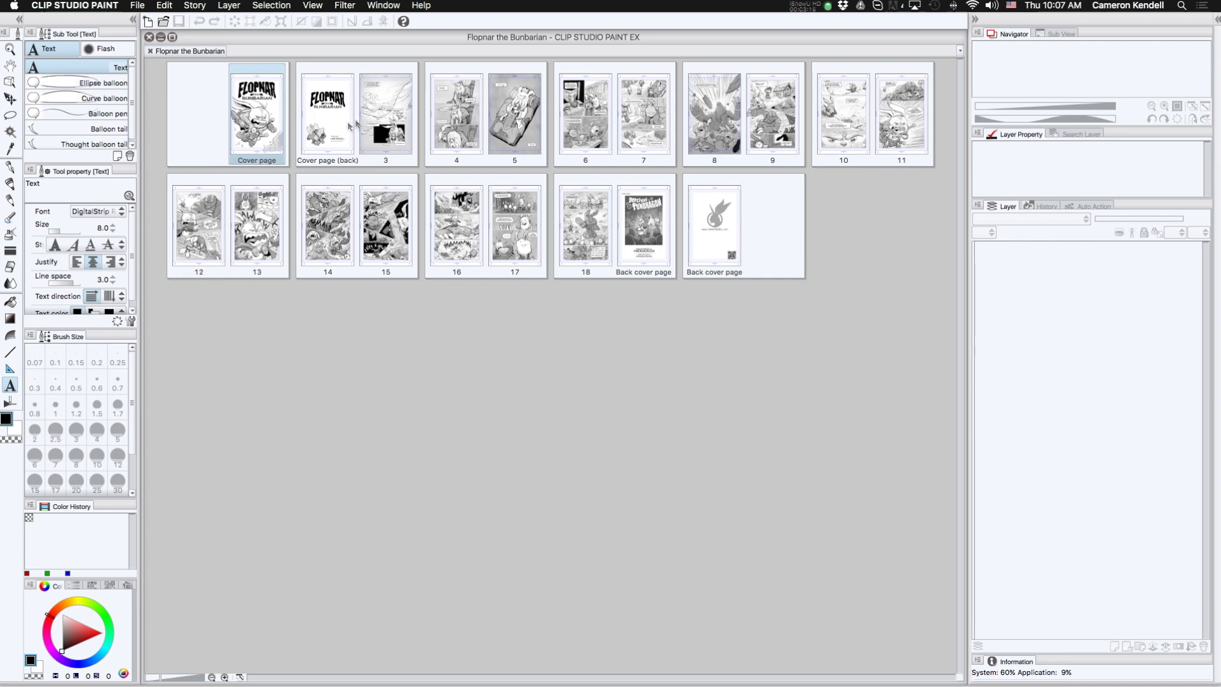
Try moving page 3 to position 18 in the page overview, and return it to position 3.
{"action": "left_click", "coordinate": [332, 134]}
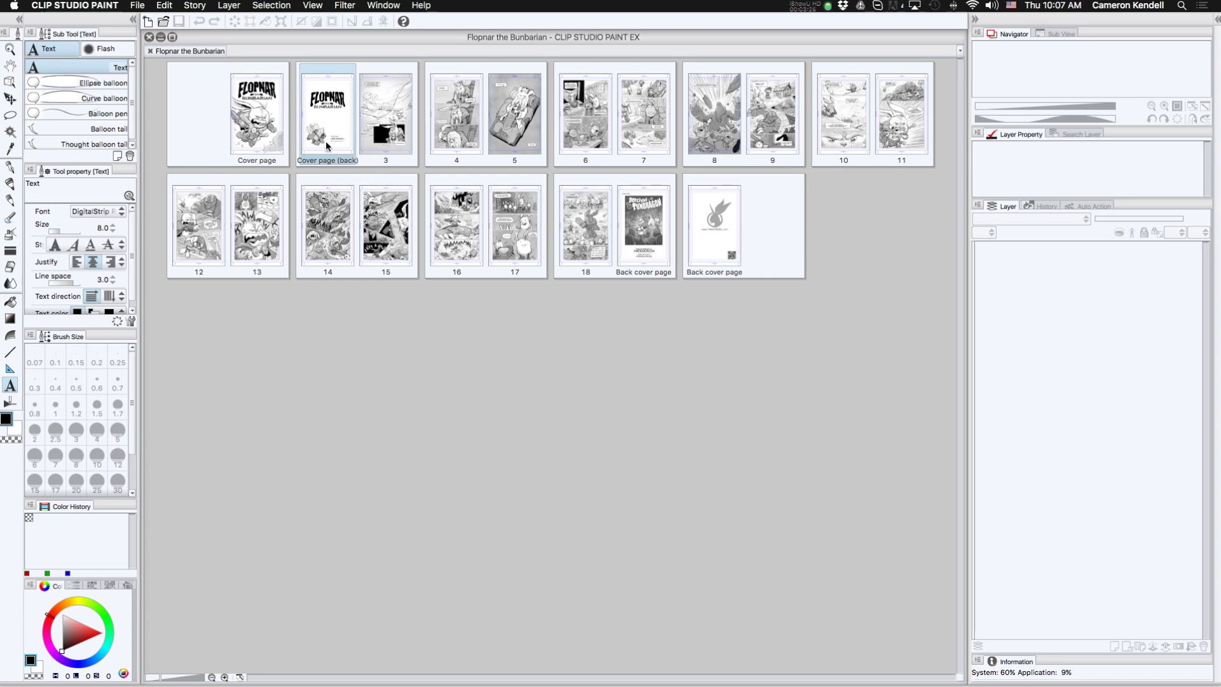
{"action": "left_click", "coordinate": [257, 112]}
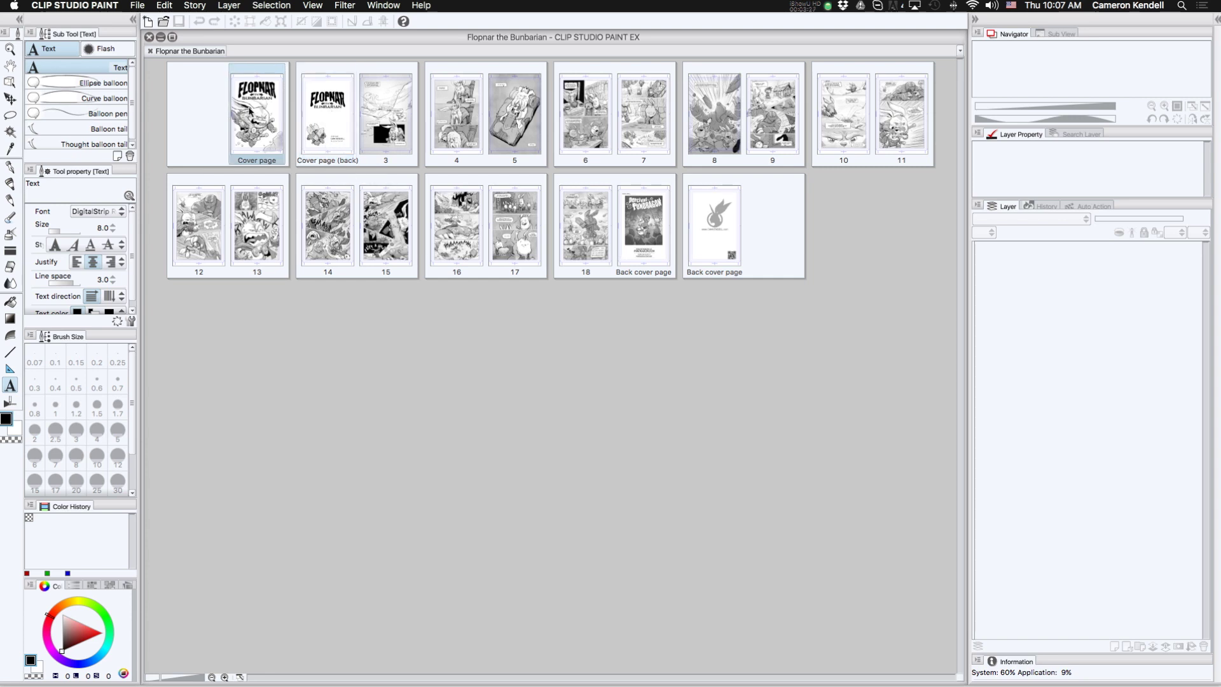
{"action": "left_click", "coordinate": [374, 92]}
{"action": "left_click_drag", "start_coordinate": [400, 94], "coordinate": [613, 240]}
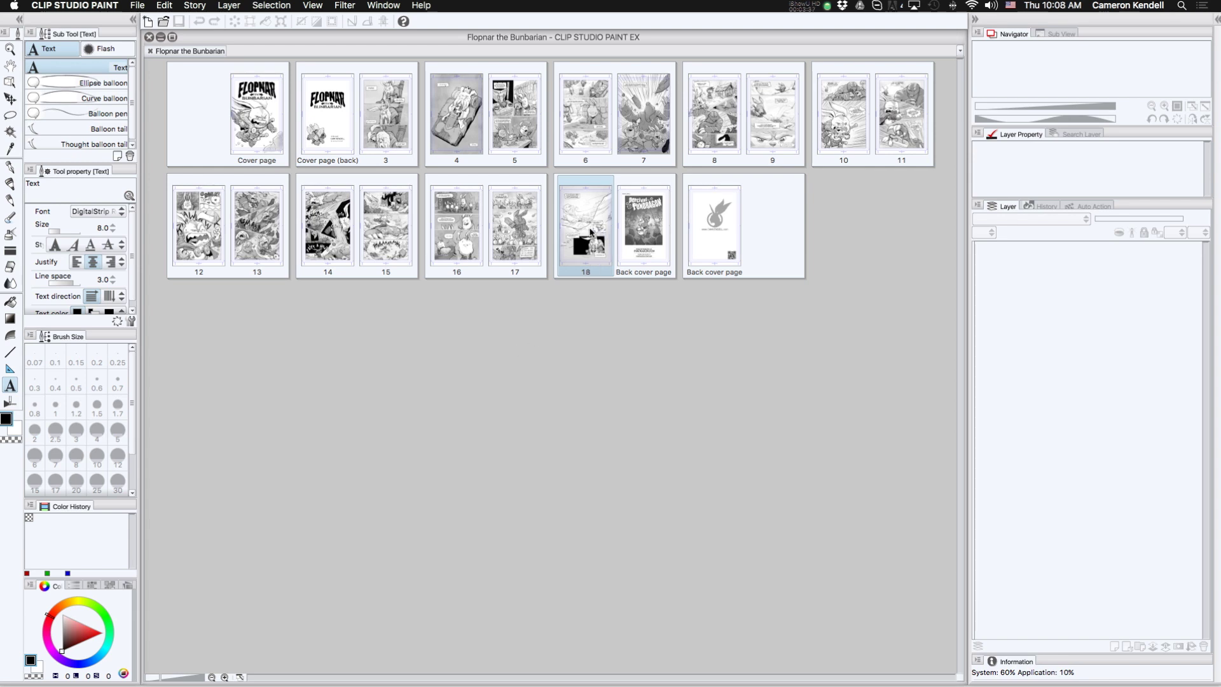
{"action": "left_click_drag", "start_coordinate": [594, 232], "coordinate": [361, 127]}
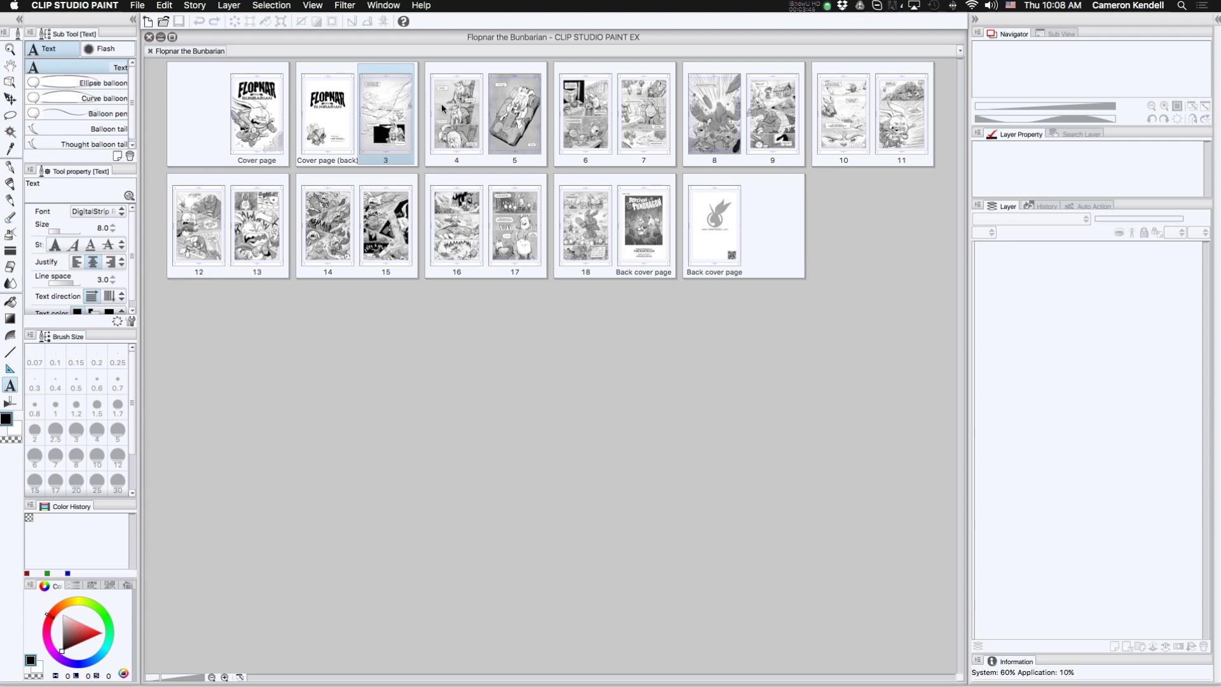
Open page 3 and hide its artwork layers from Layer 6 through Background, keeping Folder 1 hidden.
{"action": "double_click", "coordinate": [387, 105]}
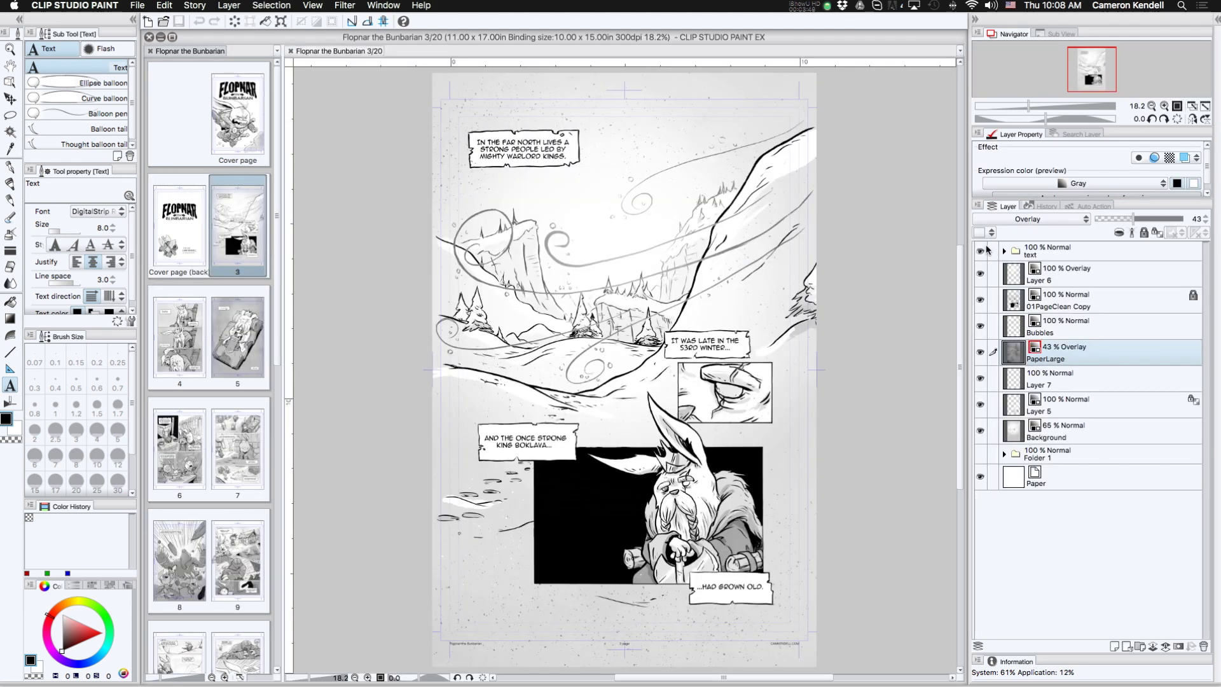
{"action": "left_click_drag", "start_coordinate": [979, 274], "coordinate": [983, 458]}
{"action": "left_click", "coordinate": [980, 453]}
{"action": "left_click", "coordinate": [1004, 453]}
{"action": "left_click", "coordinate": [1005, 454]}
{"action": "left_click", "coordinate": [980, 454]}
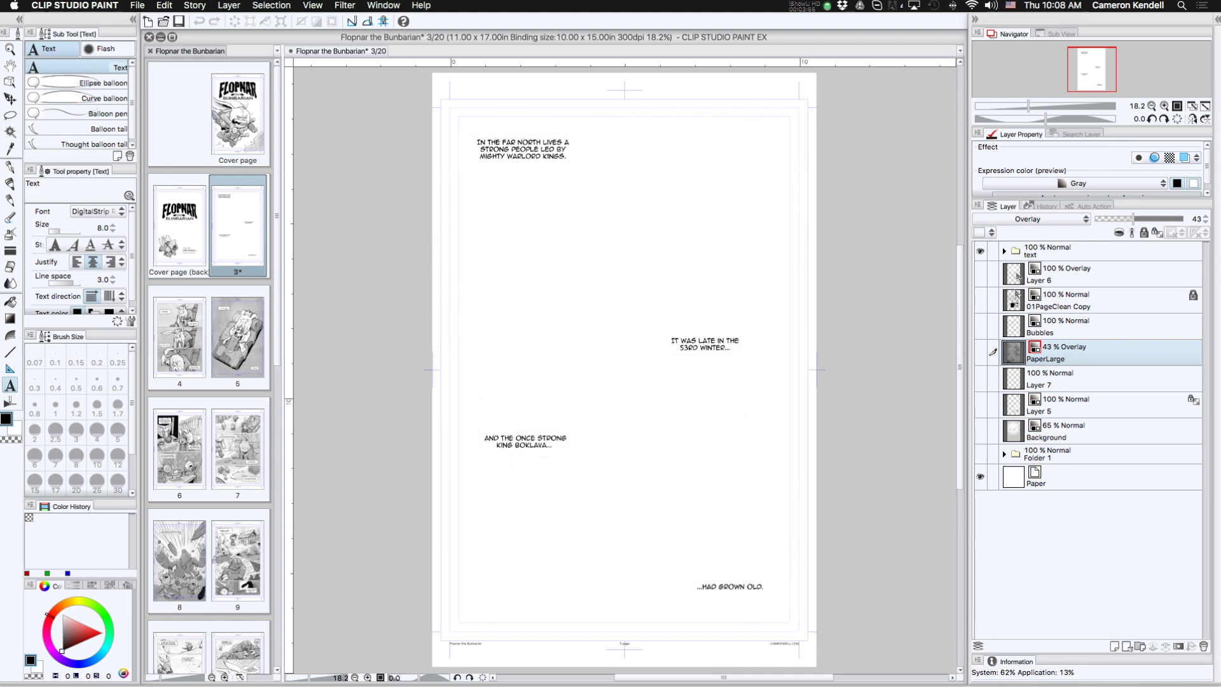
In page 3's text folder, hide the four caption layers to view the original script text, and hide that too.
{"action": "left_click", "coordinate": [1005, 251]}
{"action": "left_click", "coordinate": [980, 250]}
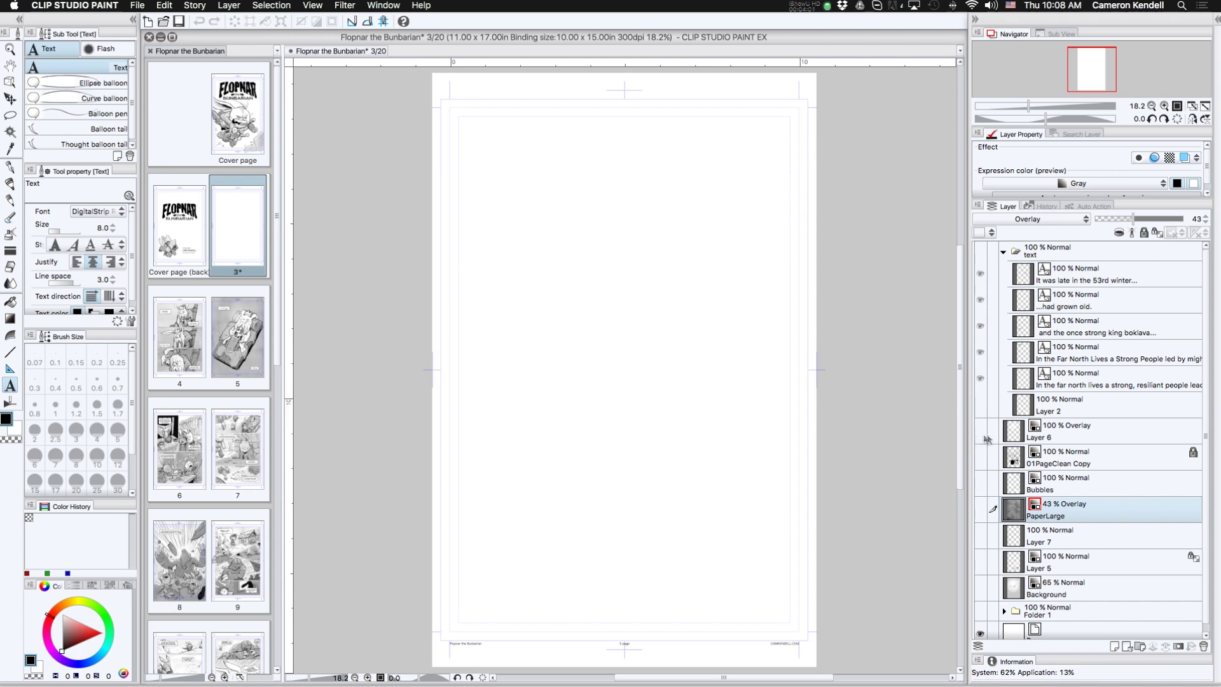
{"action": "left_click", "coordinate": [980, 251]}
{"action": "left_click_drag", "start_coordinate": [980, 274], "coordinate": [982, 351]}
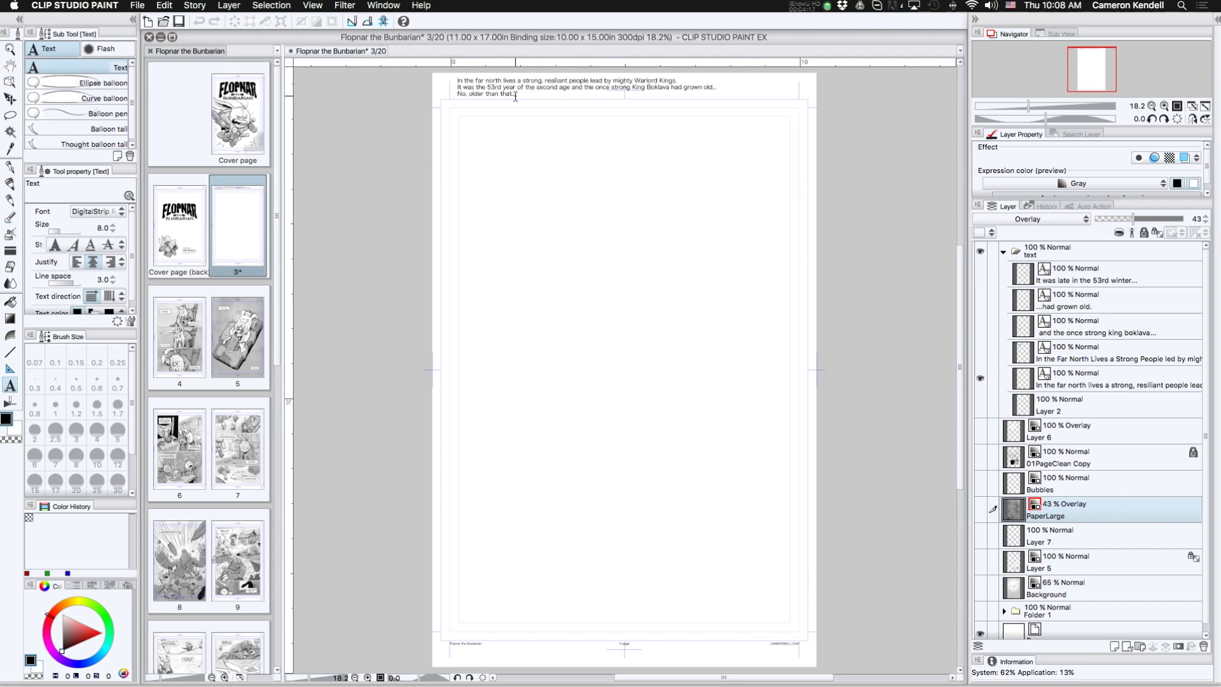
{"action": "left_click", "coordinate": [984, 381]}
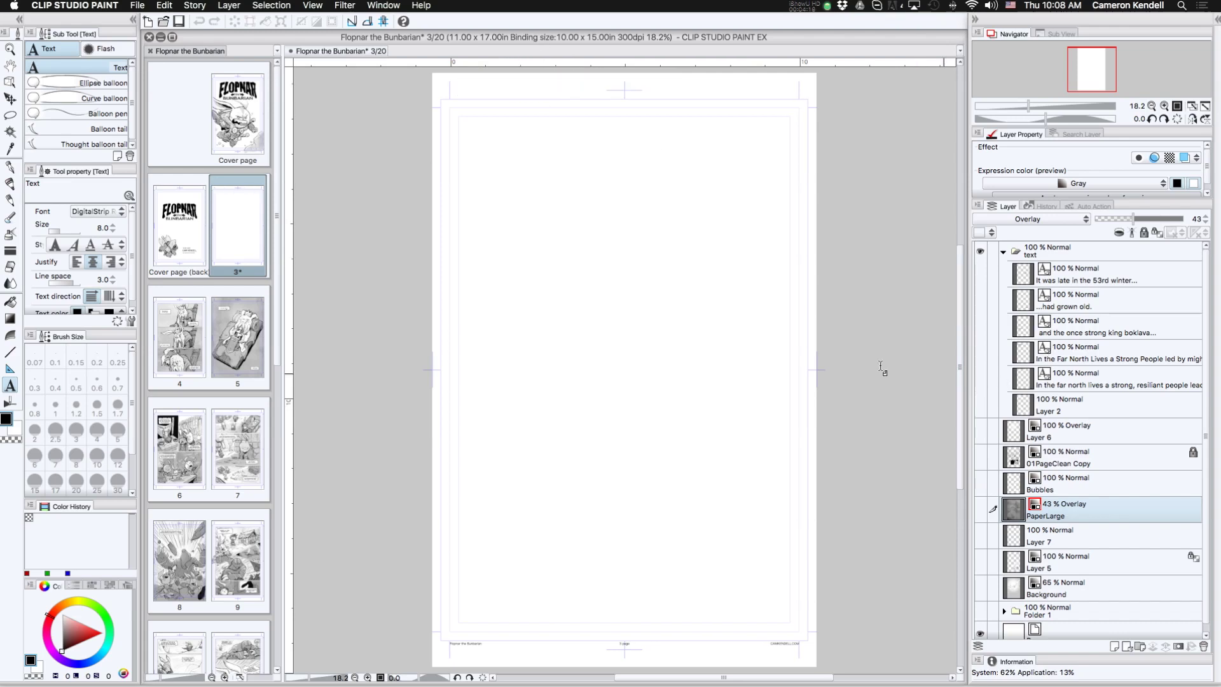
Open page 4, expand Folder 1 and hide the artwork layers from Layer 7 through Layer 5.
{"action": "left_click", "coordinate": [188, 336]}
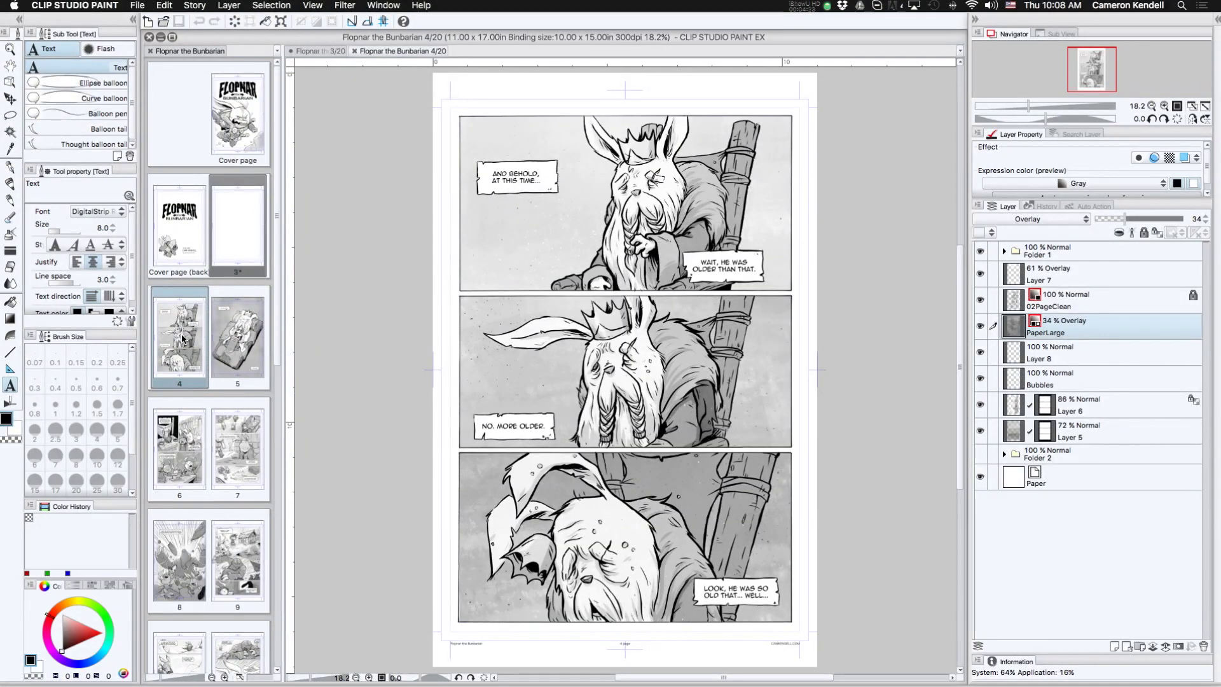
{"action": "left_click", "coordinate": [1005, 252]}
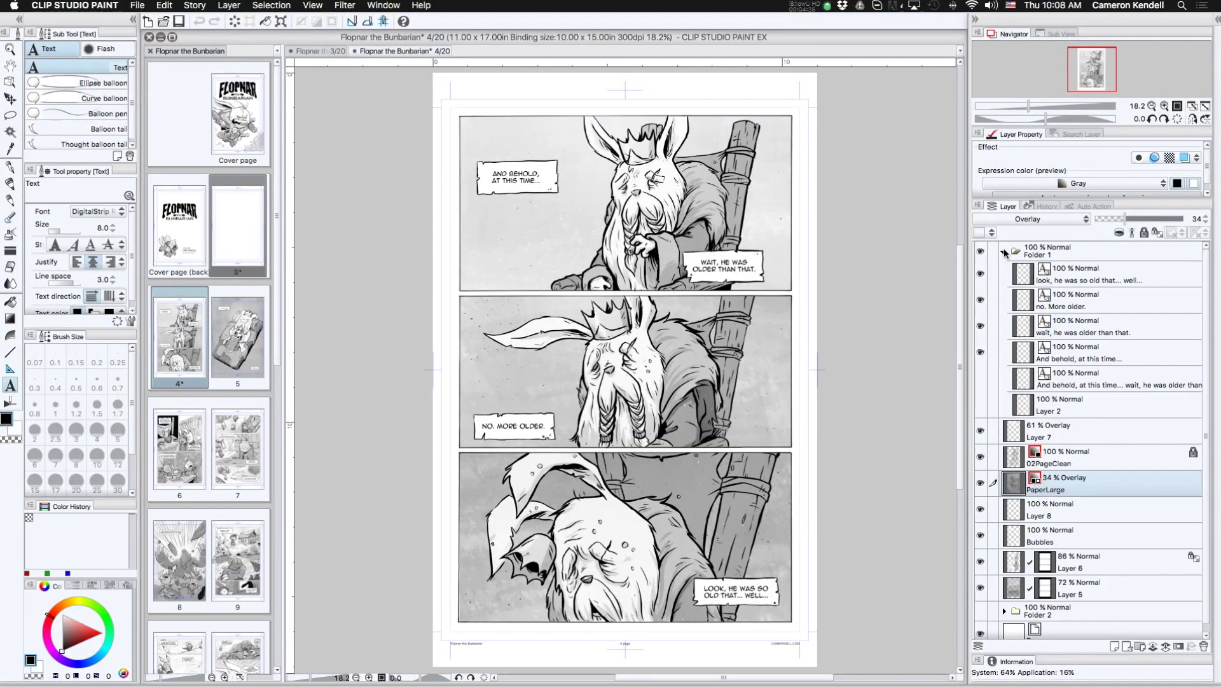
{"action": "left_click_drag", "start_coordinate": [984, 433], "coordinate": [983, 587]}
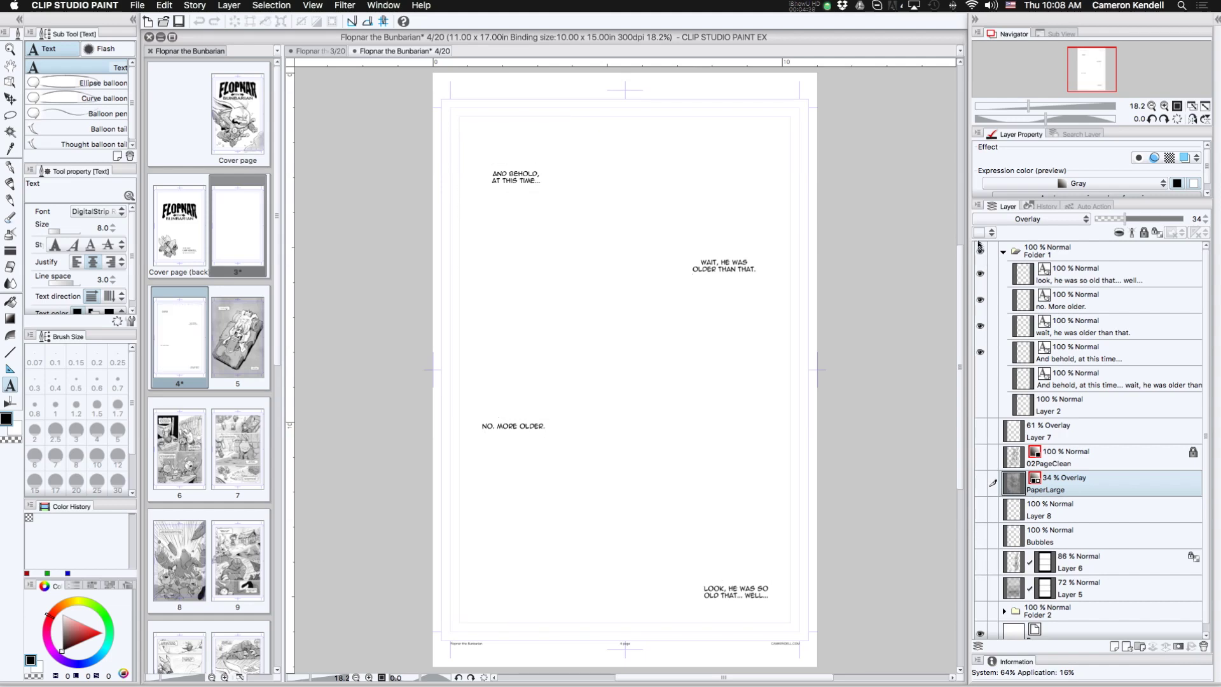
Hide page 4's four caption layers, show the original script text for viewing, and hide it before collapsing Folder 1.
{"action": "left_click", "coordinate": [982, 274]}
{"action": "left_click_drag", "start_coordinate": [982, 277], "coordinate": [982, 355]}
{"action": "left_click", "coordinate": [980, 380]}
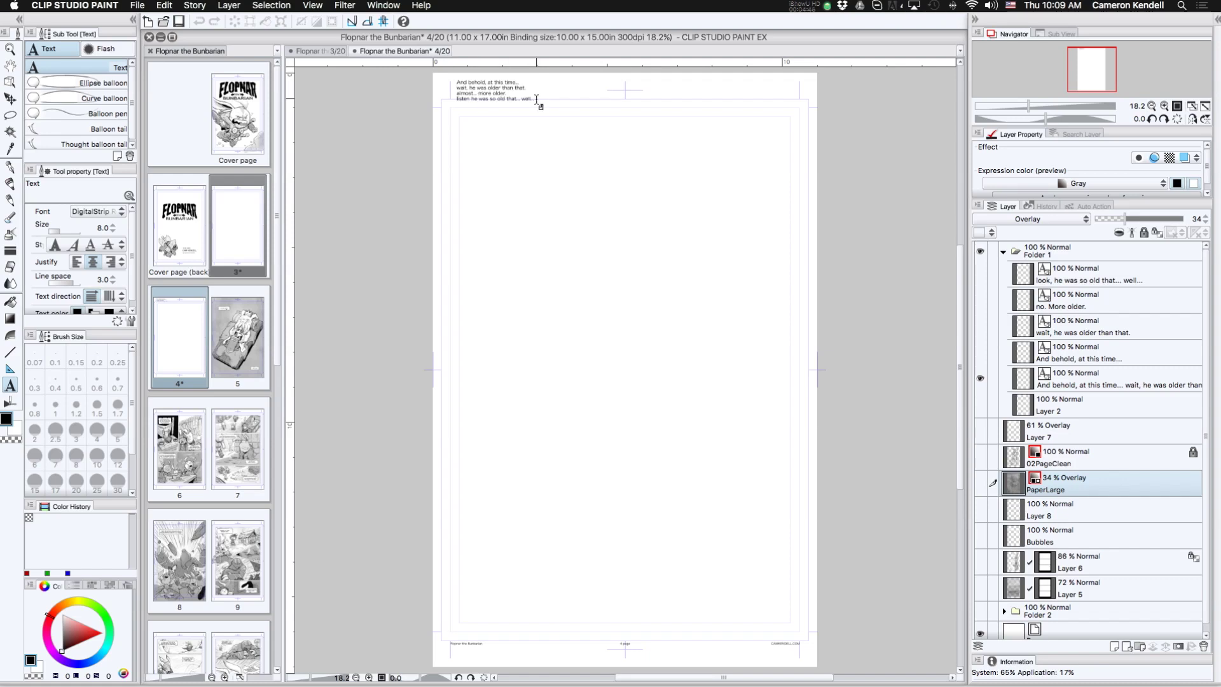
{"action": "left_click", "coordinate": [981, 381]}
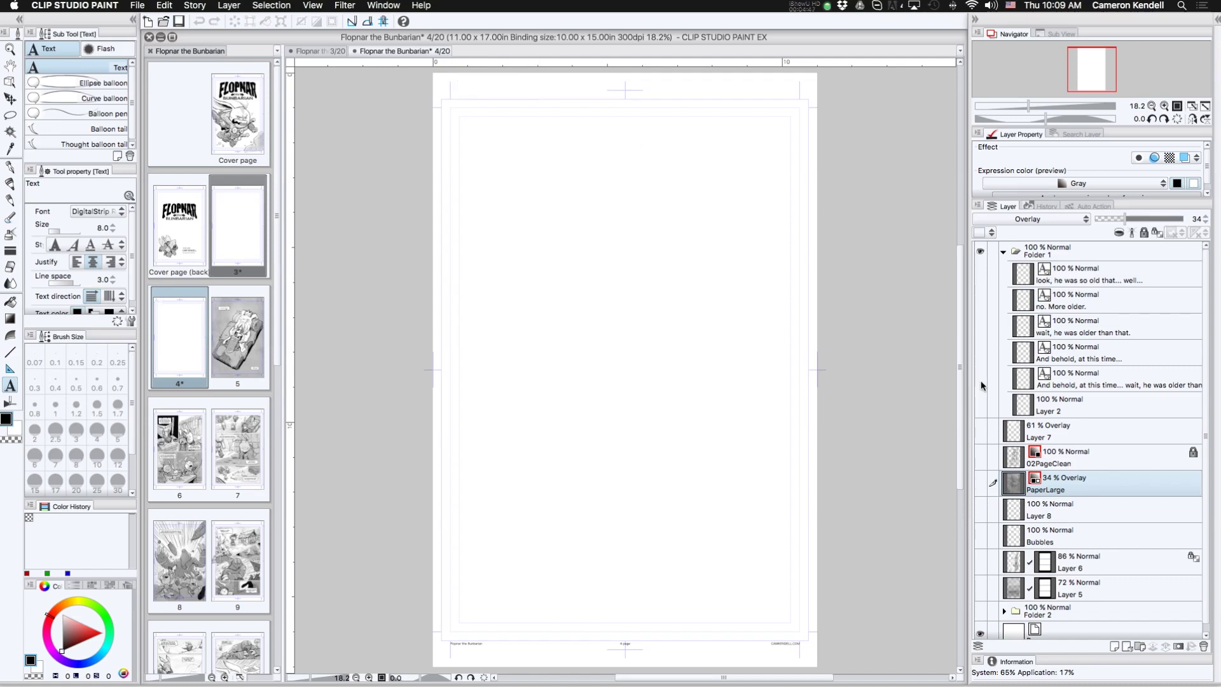
{"action": "left_click", "coordinate": [1004, 253]}
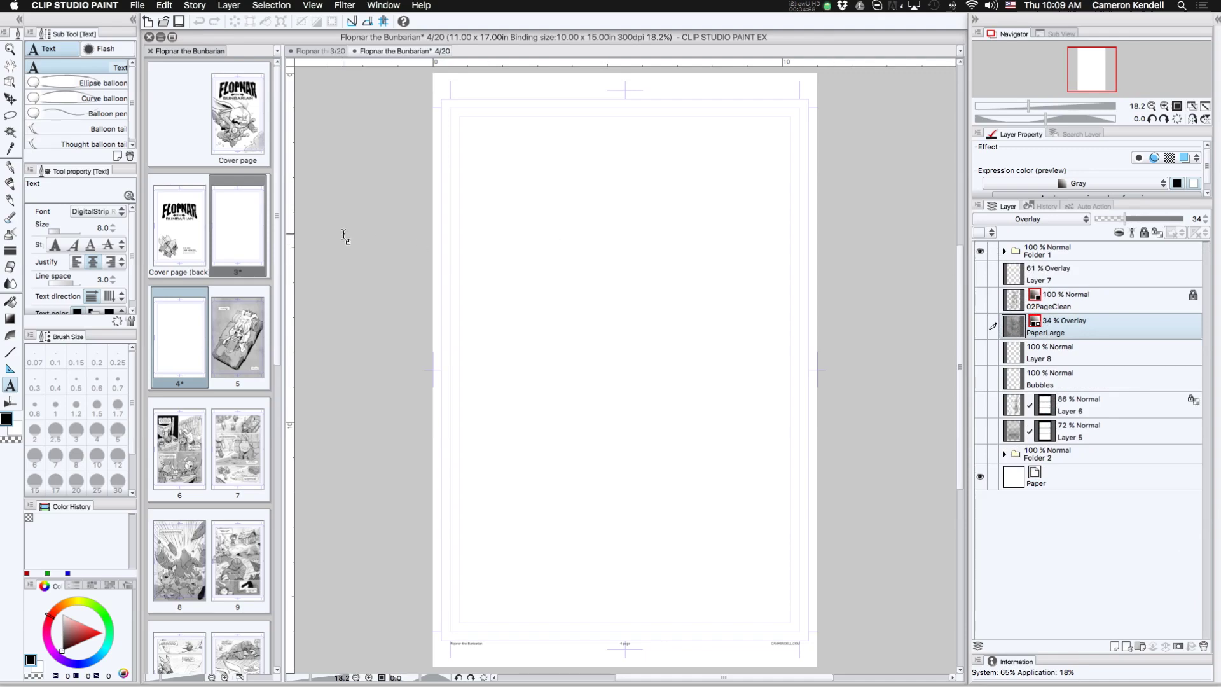
Close page 3 without saving its changes.
{"action": "left_click", "coordinate": [291, 50]}
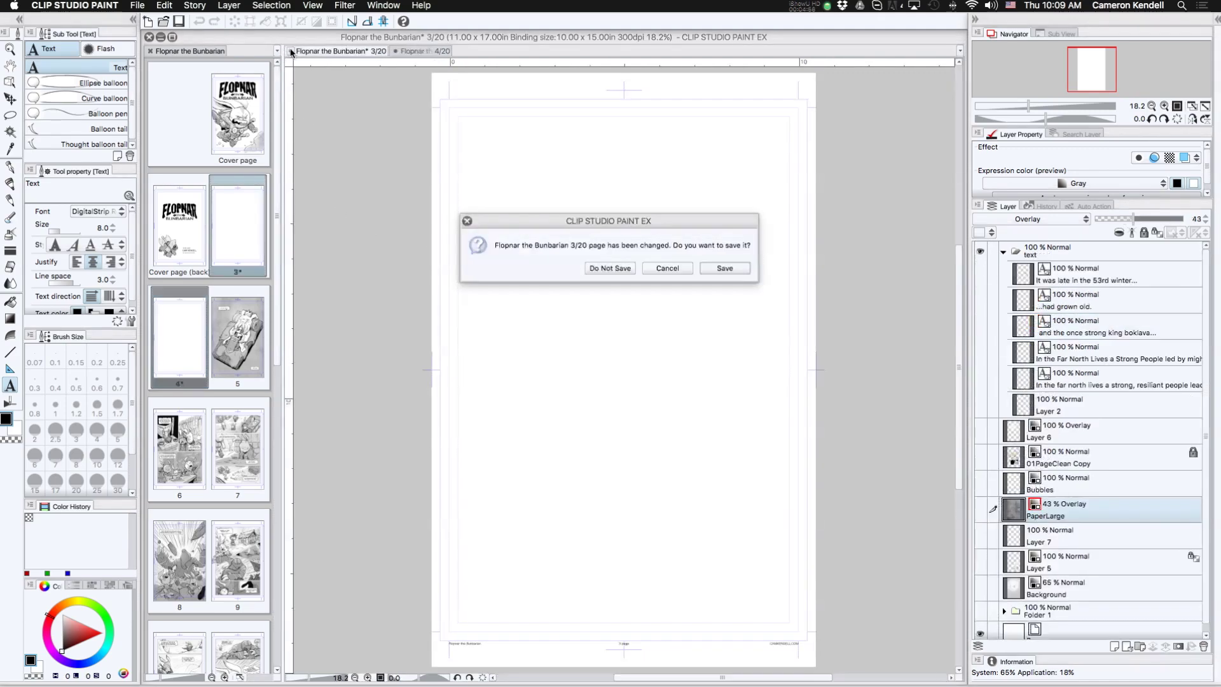
{"action": "left_click", "coordinate": [622, 269]}
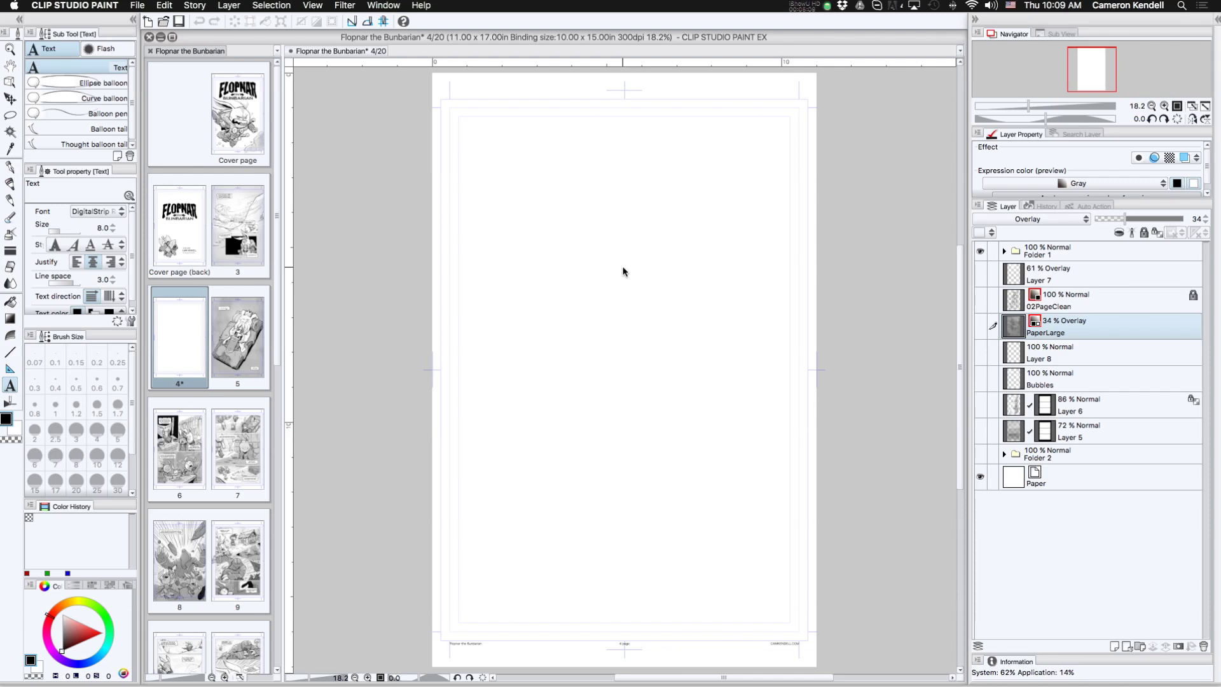
Show Folder 2 on page 4 and hide its layers from Layer 4 through Layer 3 Copy, leaving Layer 1 visible.
{"action": "left_click", "coordinate": [1005, 454]}
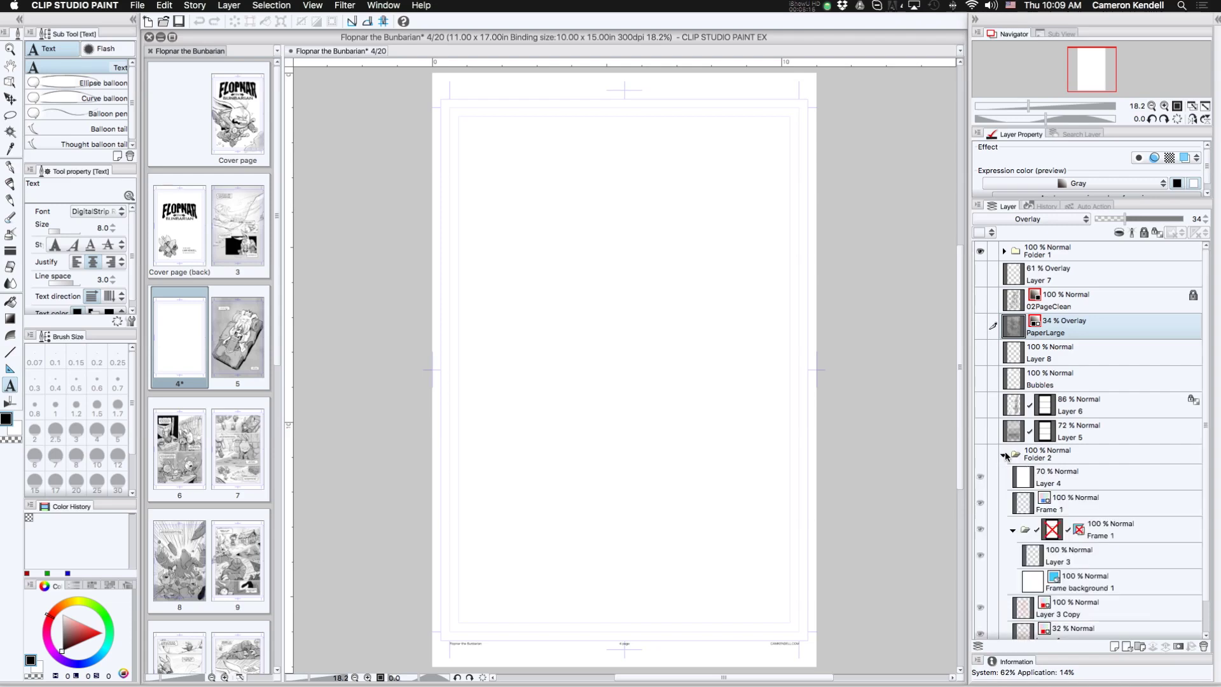
{"action": "scroll", "coordinate": [997, 508], "scroll_direction": "down", "scroll_amount": 1}
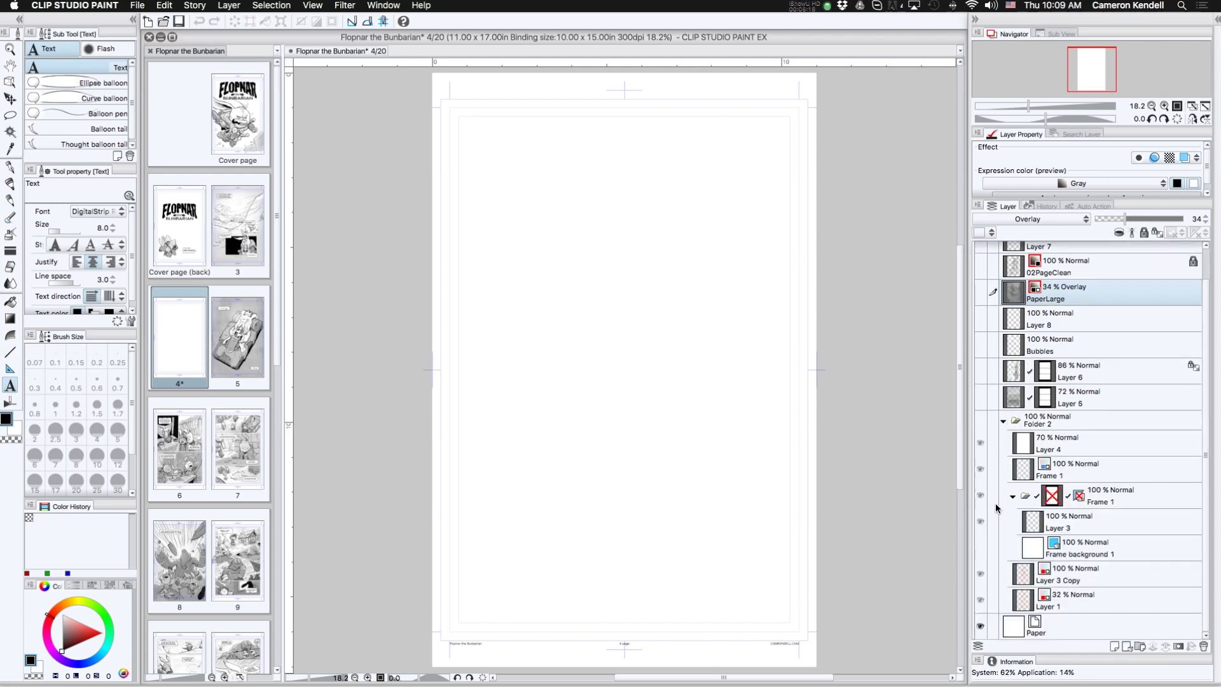
{"action": "left_click", "coordinate": [980, 421]}
{"action": "left_click_drag", "start_coordinate": [980, 444], "coordinate": [985, 576]}
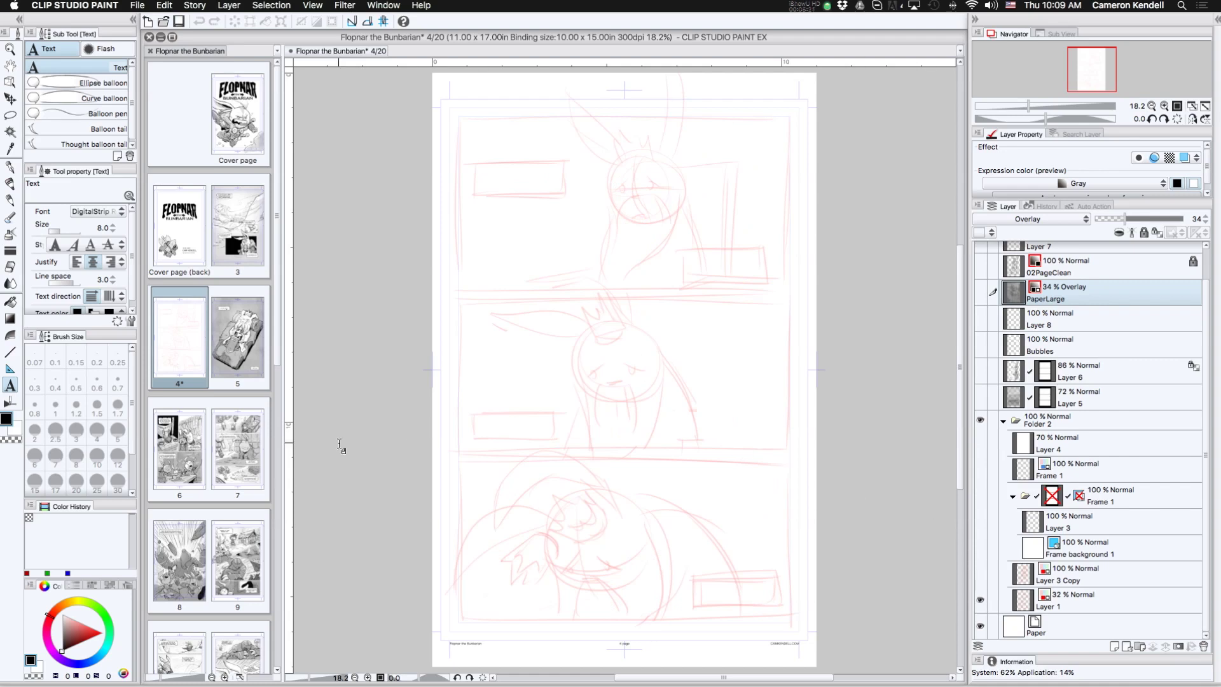
Set the opacity of the red rough sketch on Layer 1 to 95%.
{"action": "left_click", "coordinate": [1113, 601]}
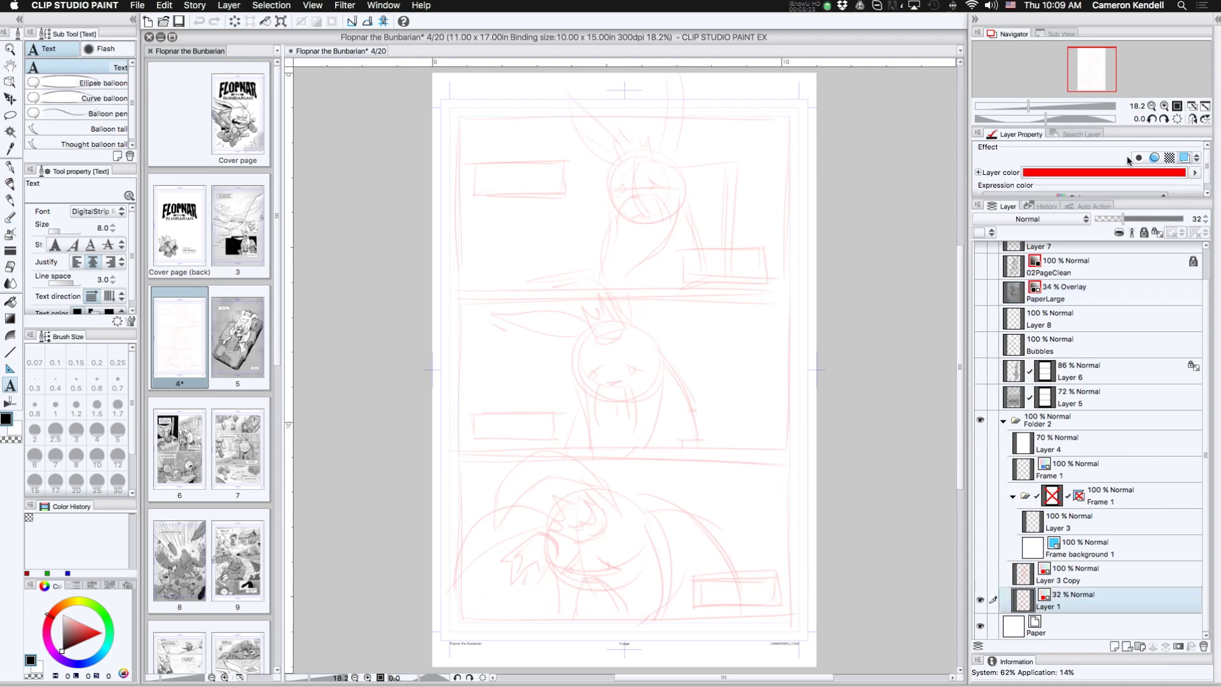
{"action": "left_click_drag", "start_coordinate": [1125, 218], "coordinate": [1181, 224]}
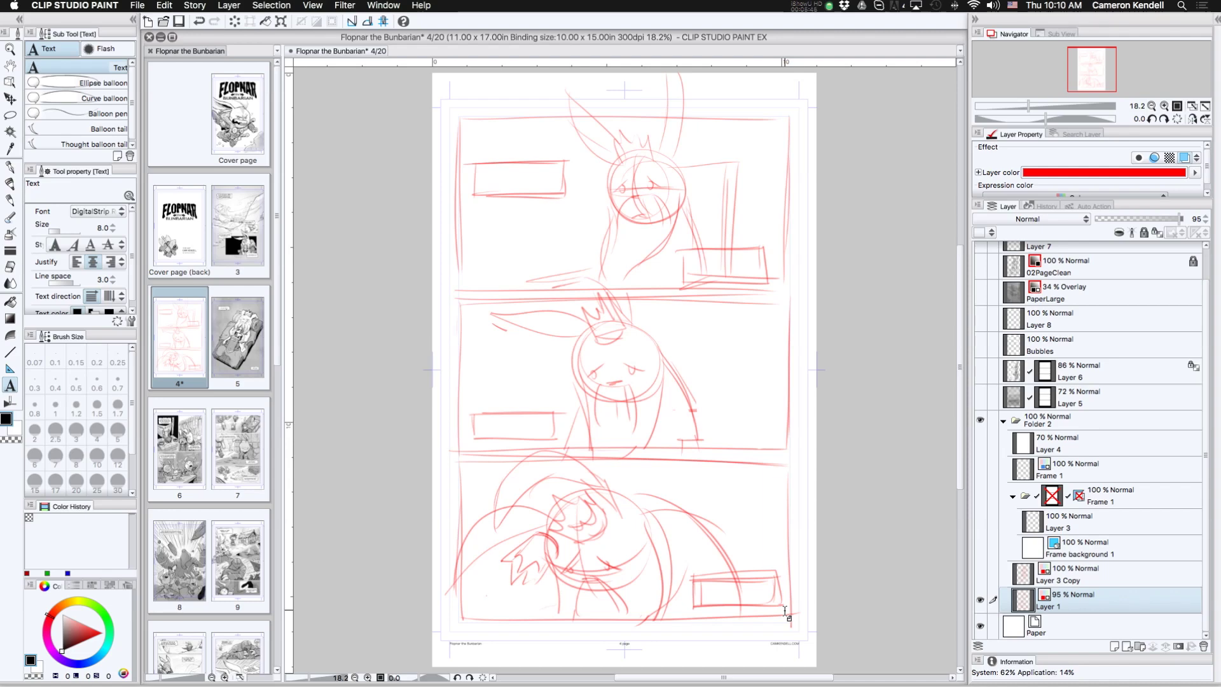
{"action": "scroll", "coordinate": [786, 612], "scroll_direction": "down", "scroll_amount": 2}
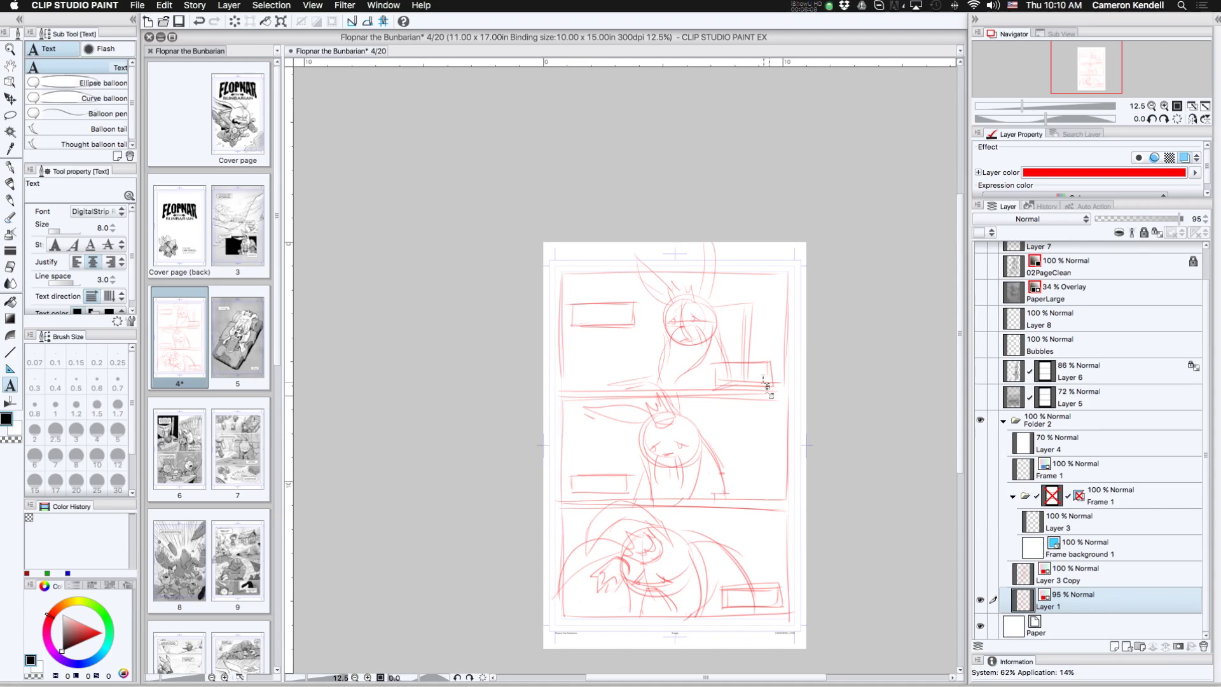
Open page 14 of the comic.
{"action": "left_click_drag", "start_coordinate": [276, 294], "coordinate": [278, 616]}
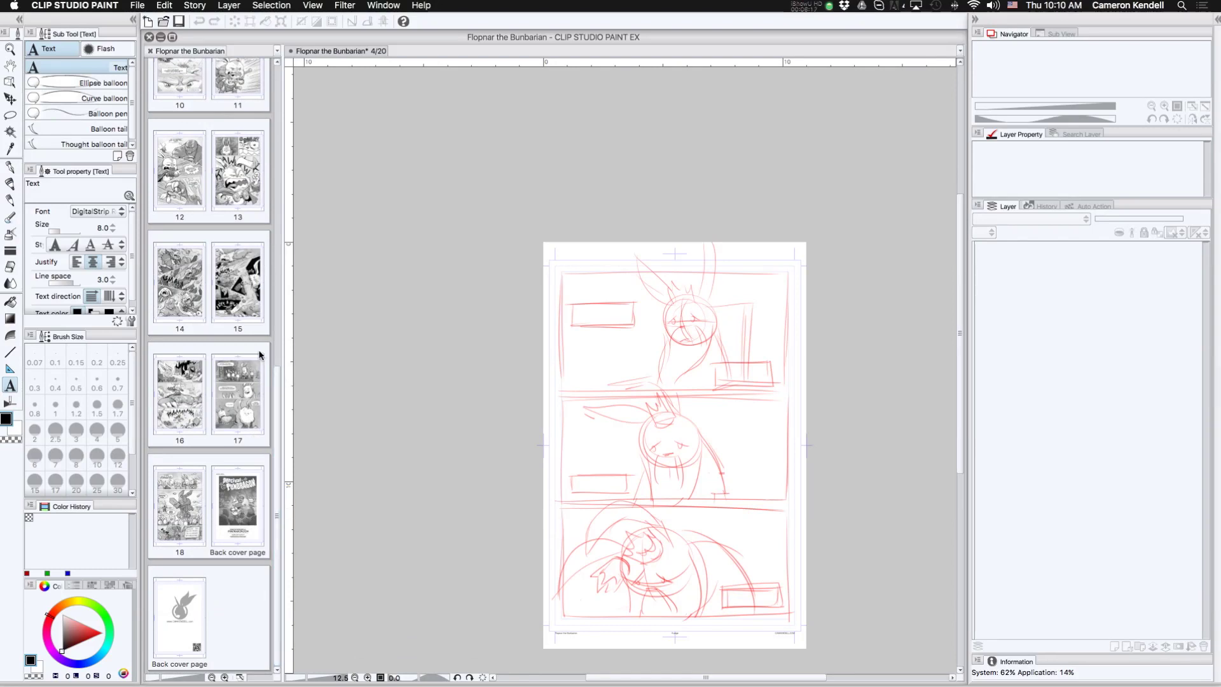
{"action": "left_click_drag", "start_coordinate": [278, 380], "coordinate": [278, 341]}
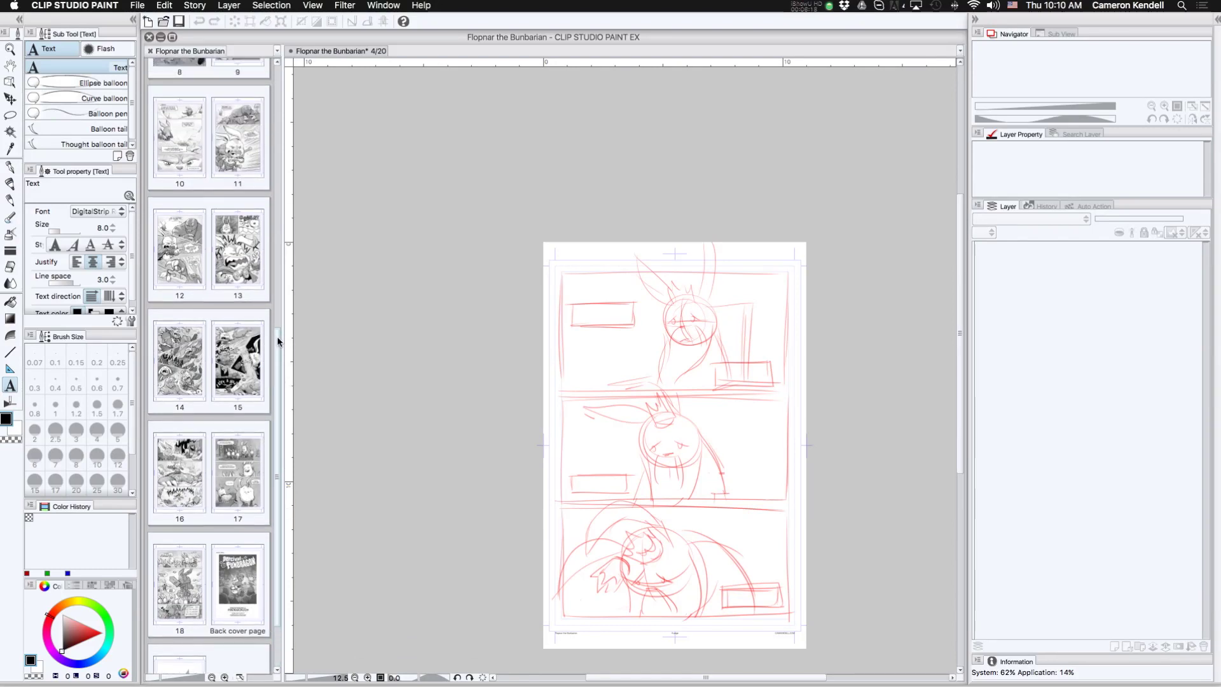
{"action": "left_click", "coordinate": [172, 366]}
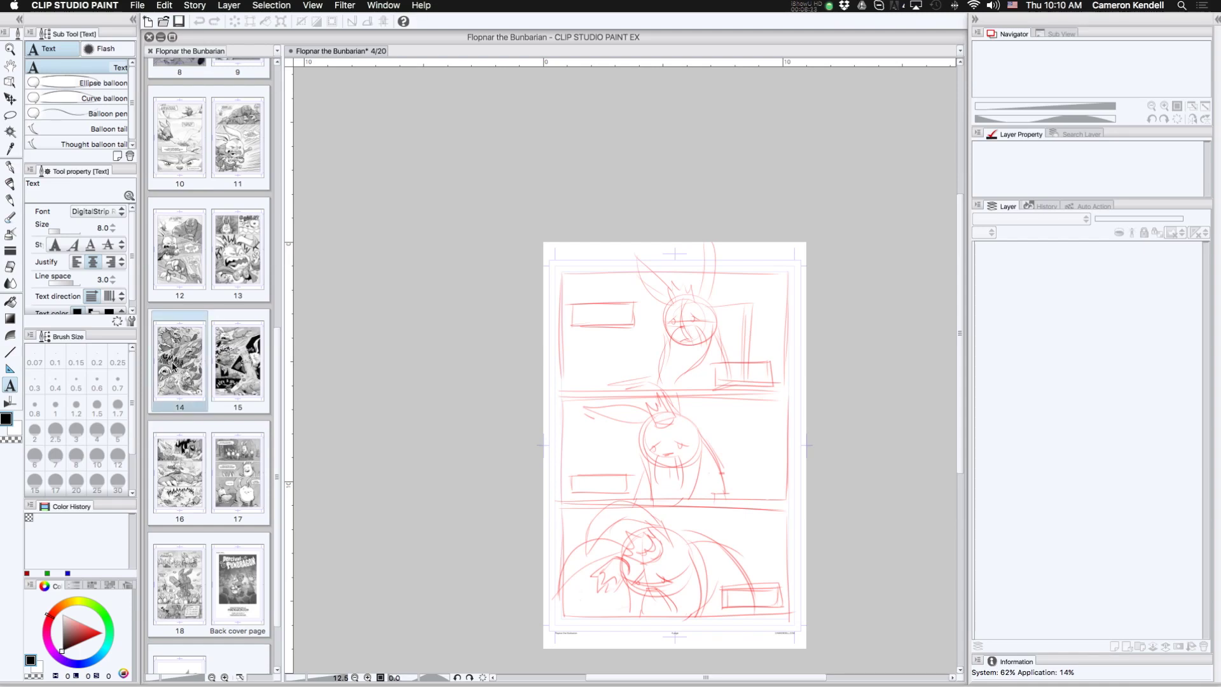
{"action": "double_click", "coordinate": [172, 367]}
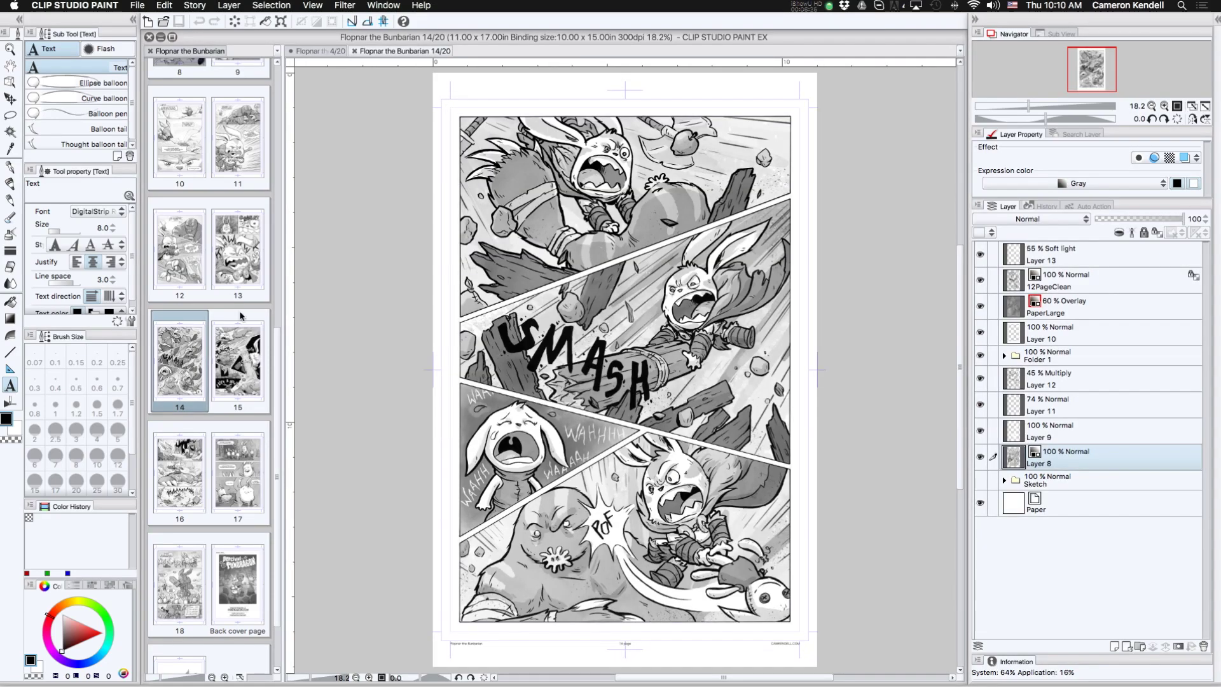
Hide page 14's layers from Layer 13 to Layer 8, then show the Sketch folder with only Layer 1 visible in it.
{"action": "left_click_drag", "start_coordinate": [982, 257], "coordinate": [983, 457]}
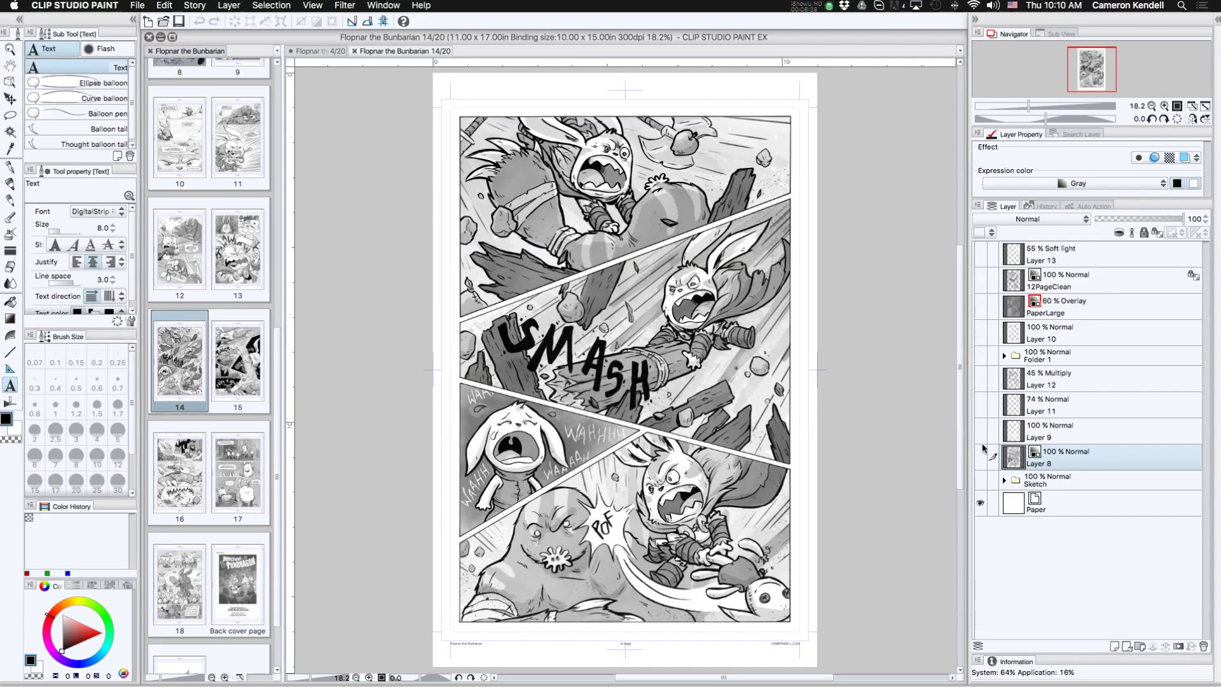
{"action": "left_click", "coordinate": [981, 481]}
{"action": "left_click", "coordinate": [1004, 481]}
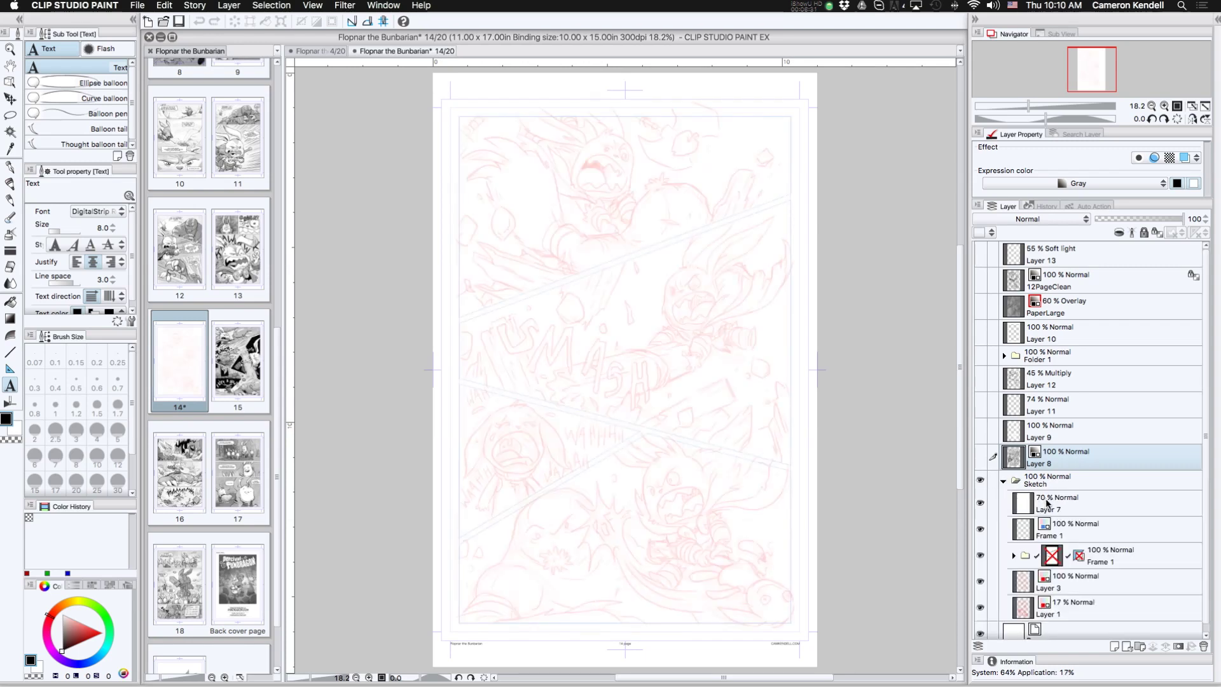
{"action": "left_click", "coordinate": [981, 581]}
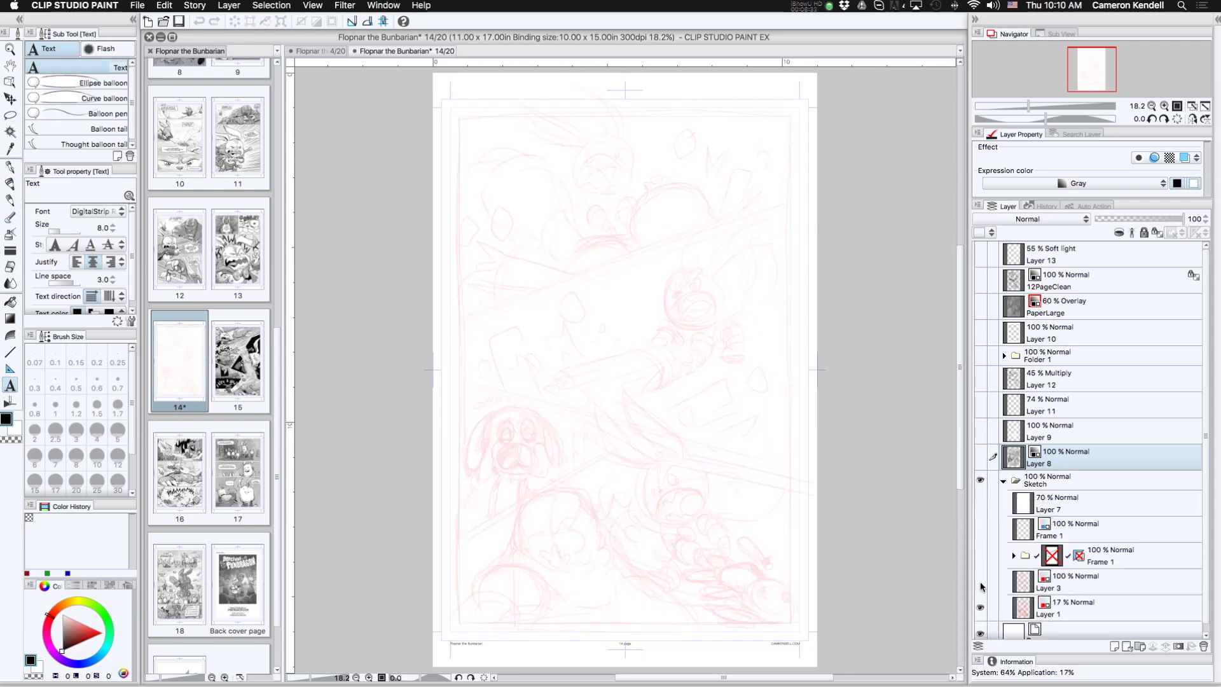
Set the opacity of the red rough sketch on page 14's Layer 1 to 100% and select the Move layer tool.
{"action": "left_click", "coordinate": [1112, 603]}
{"action": "left_click_drag", "start_coordinate": [1110, 219], "coordinate": [1187, 230]}
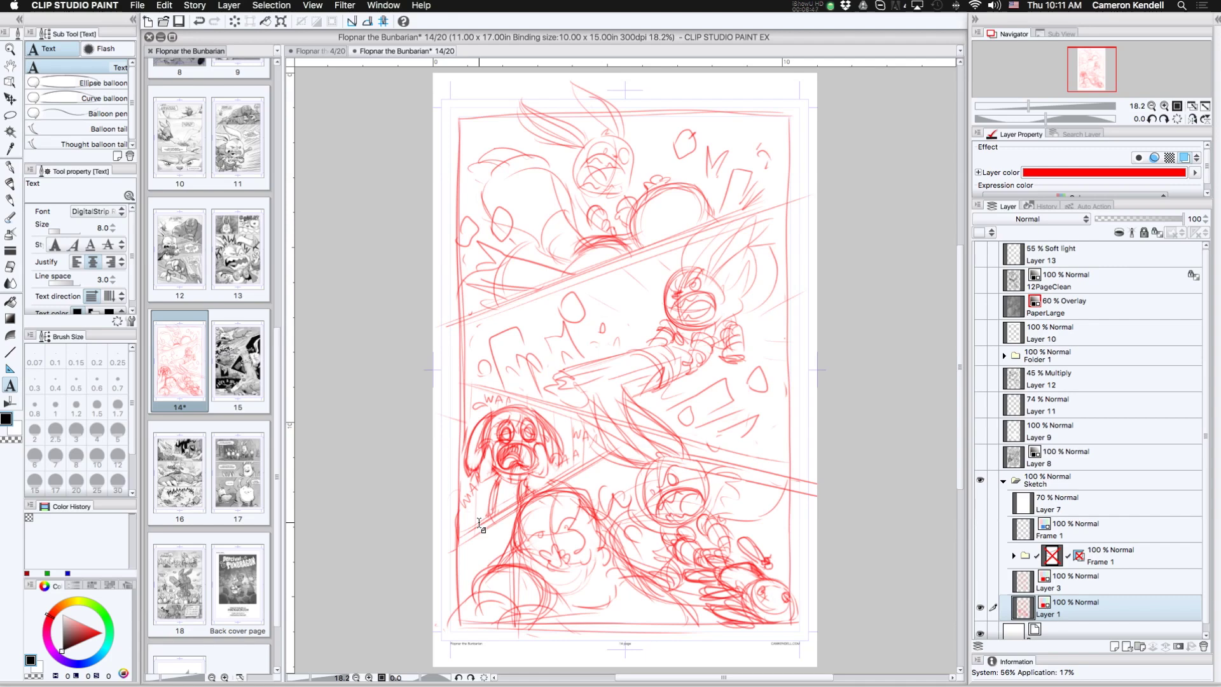
{"action": "left_click", "coordinate": [11, 99]}
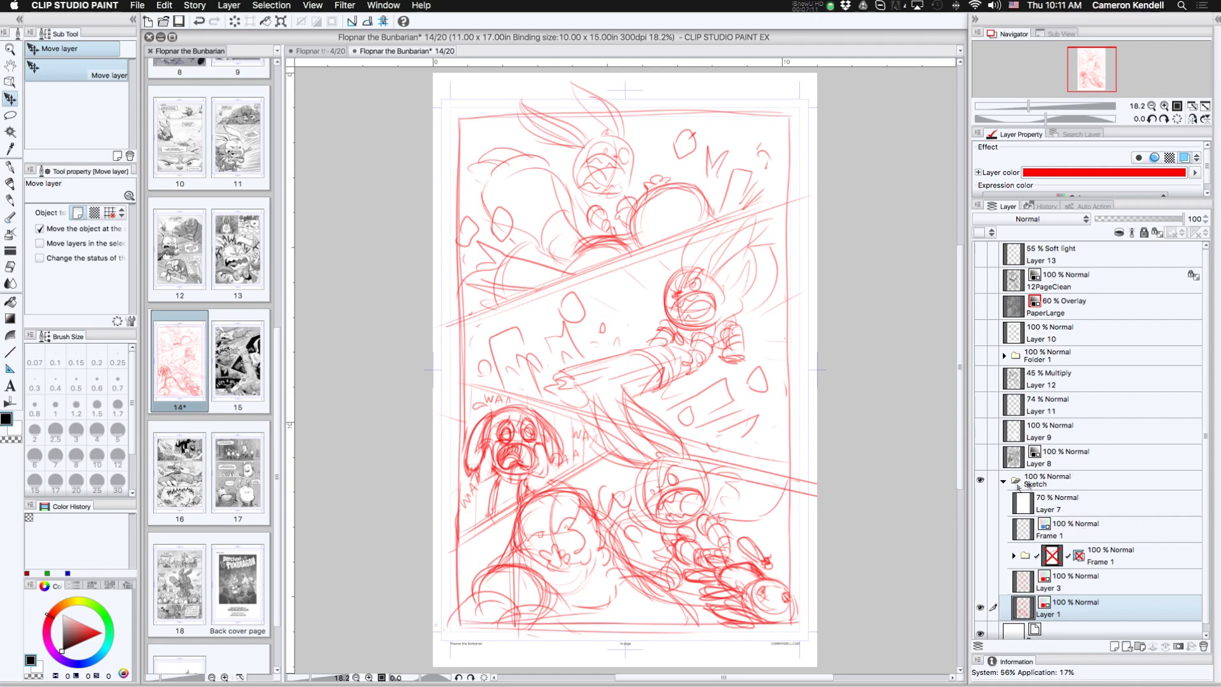
Return to page 4 and examine its red rough layout both as a small overview and close up.
{"action": "left_click", "coordinate": [316, 52]}
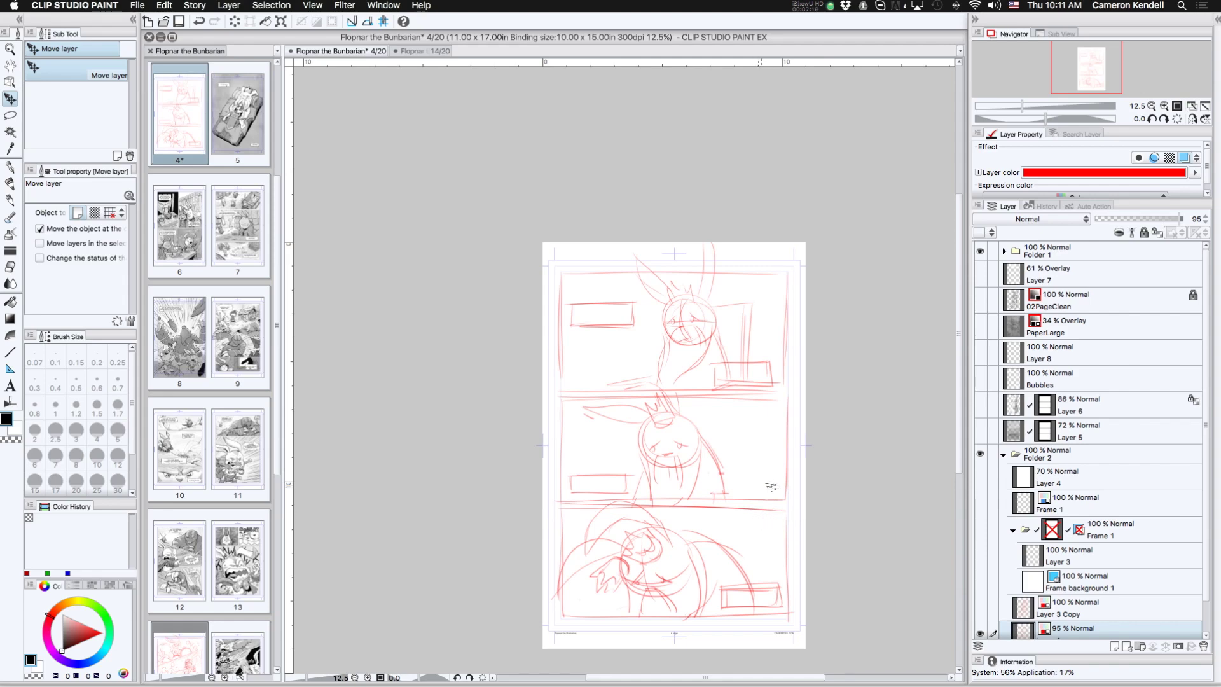
{"action": "scroll", "coordinate": [791, 512], "scroll_direction": "right", "scroll_amount": 2}
{"action": "scroll", "coordinate": [794, 509], "scroll_direction": "down", "scroll_amount": 2}
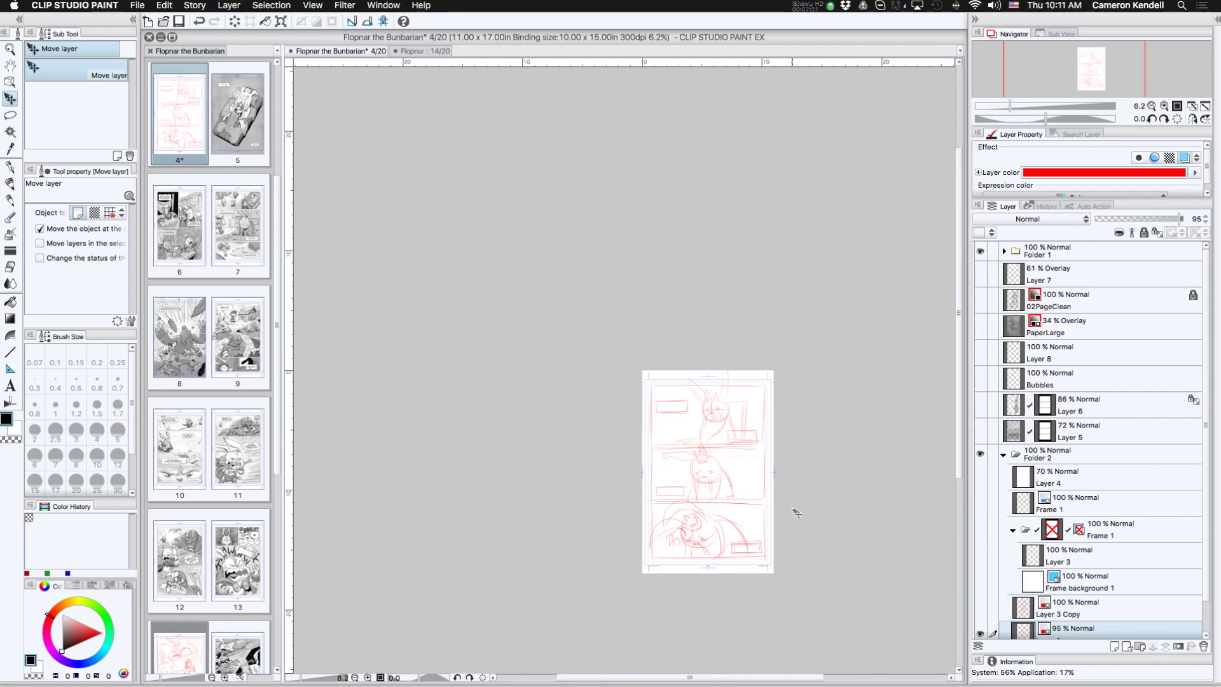
{"action": "left_click_drag", "start_coordinate": [801, 518], "coordinate": [744, 555]}
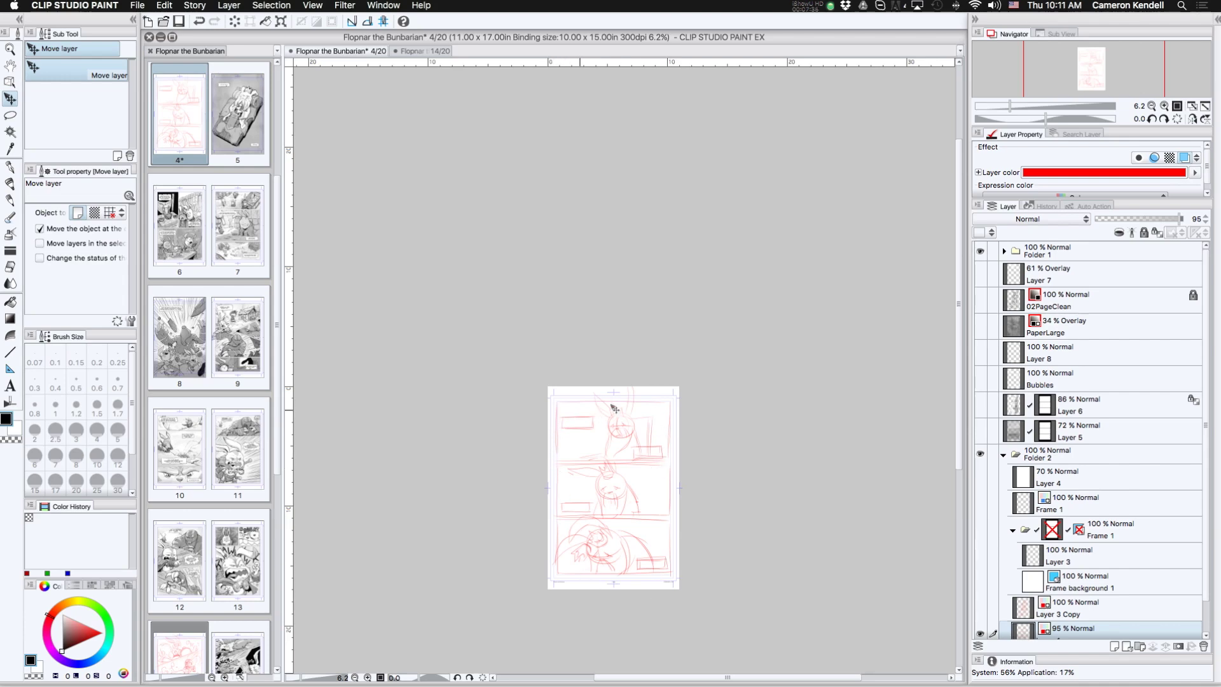
{"action": "scroll", "coordinate": [673, 578], "scroll_direction": "up", "scroll_amount": 5}
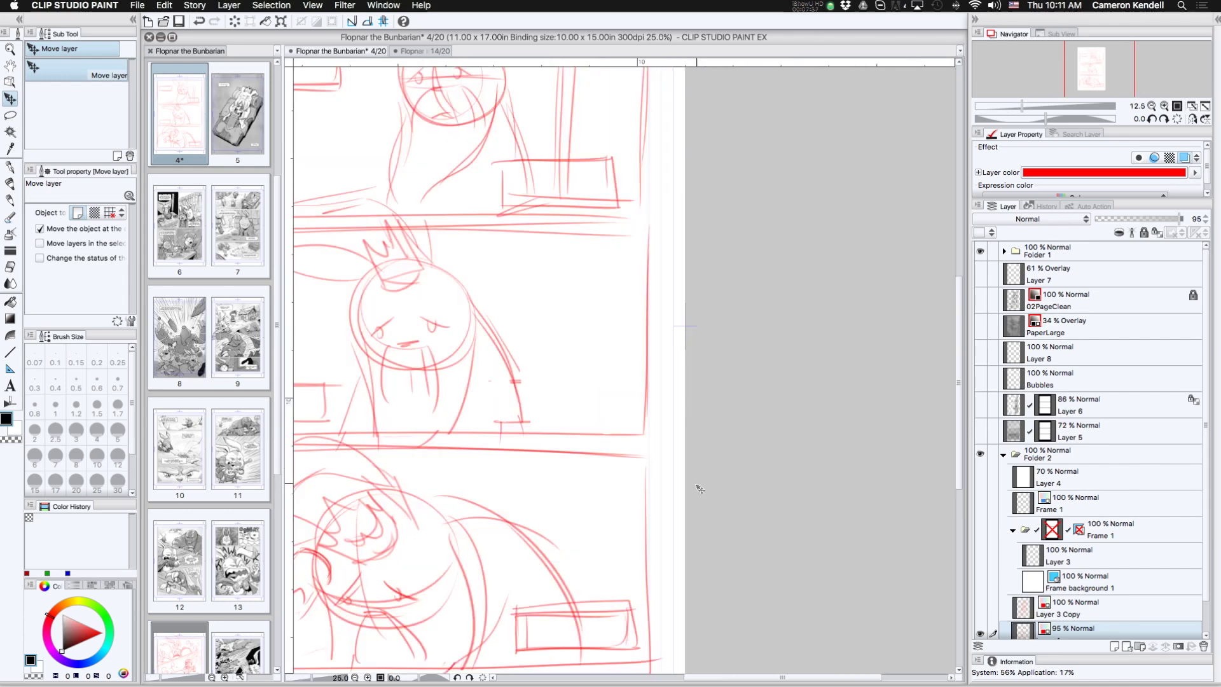
{"action": "scroll", "coordinate": [795, 522], "scroll_direction": "down", "scroll_amount": 4}
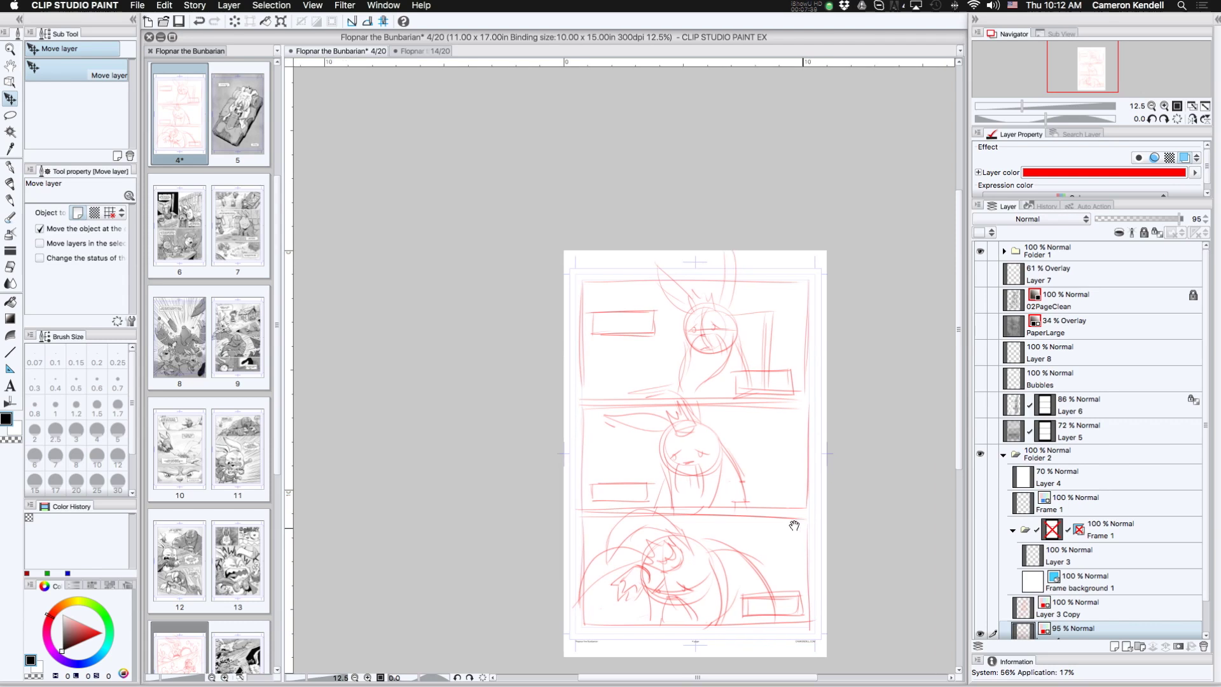
{"action": "left_click_drag", "start_coordinate": [794, 525], "coordinate": [722, 485]}
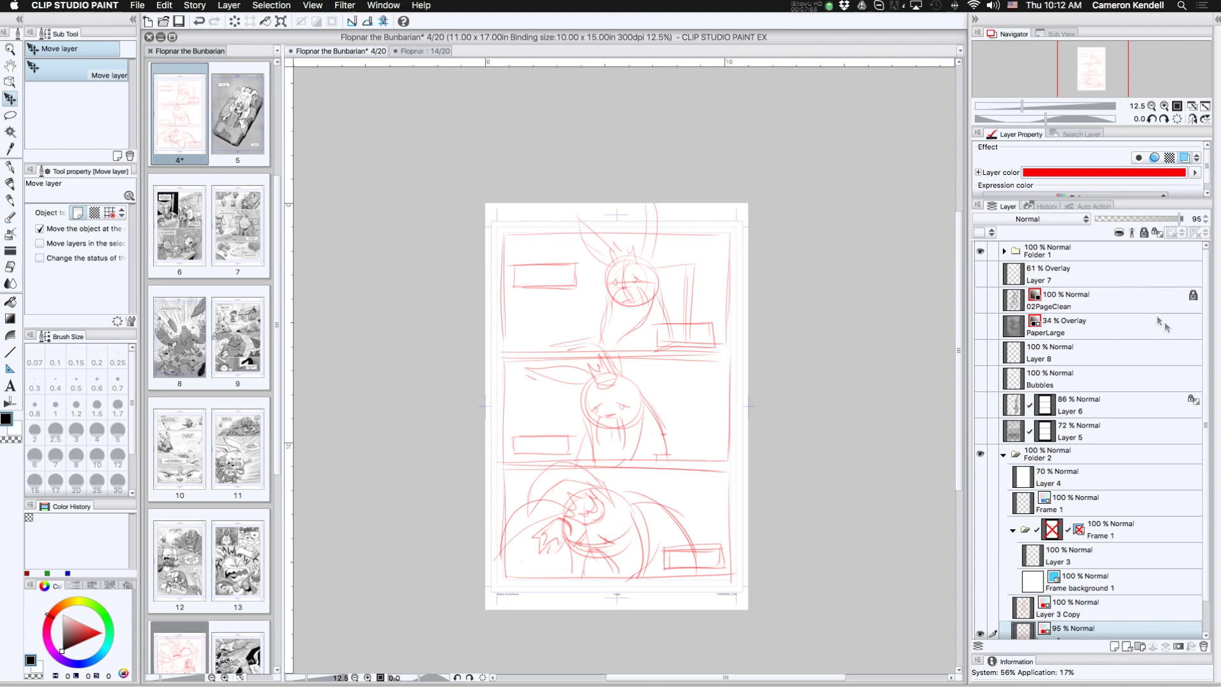
Show the four caption text layers in page 4's Folder 1, keeping the original script text layer hidden.
{"action": "left_click", "coordinate": [1005, 251]}
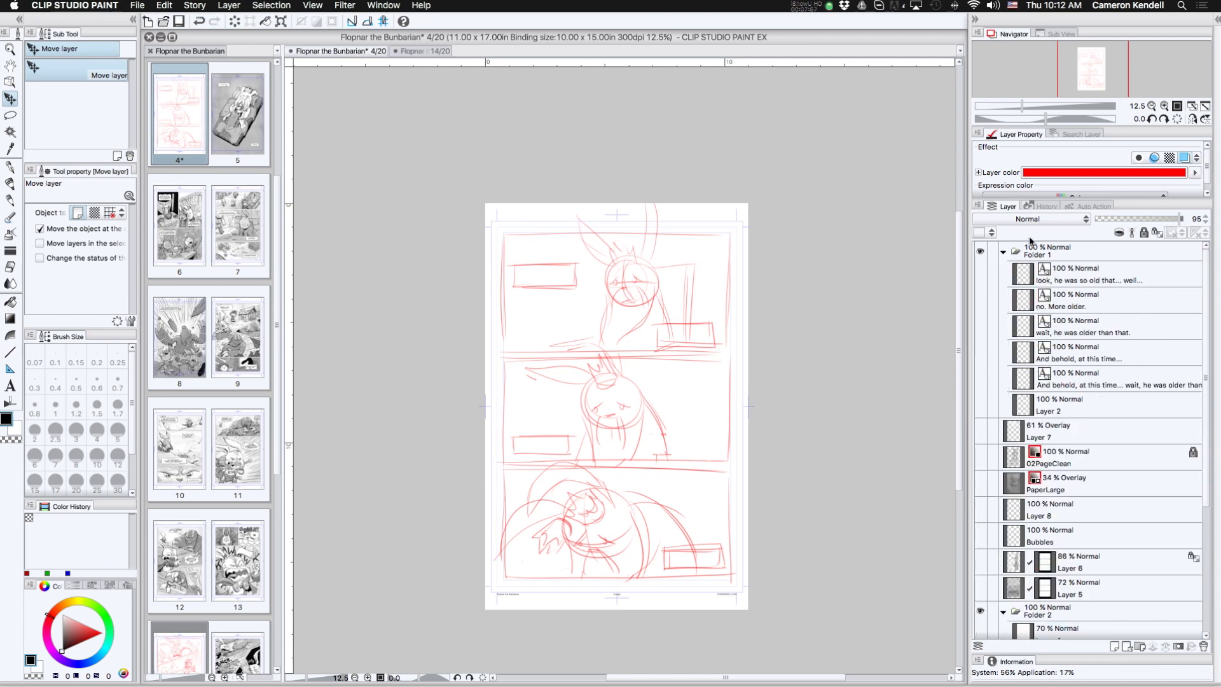
{"action": "left_click_drag", "start_coordinate": [980, 274], "coordinate": [980, 377]}
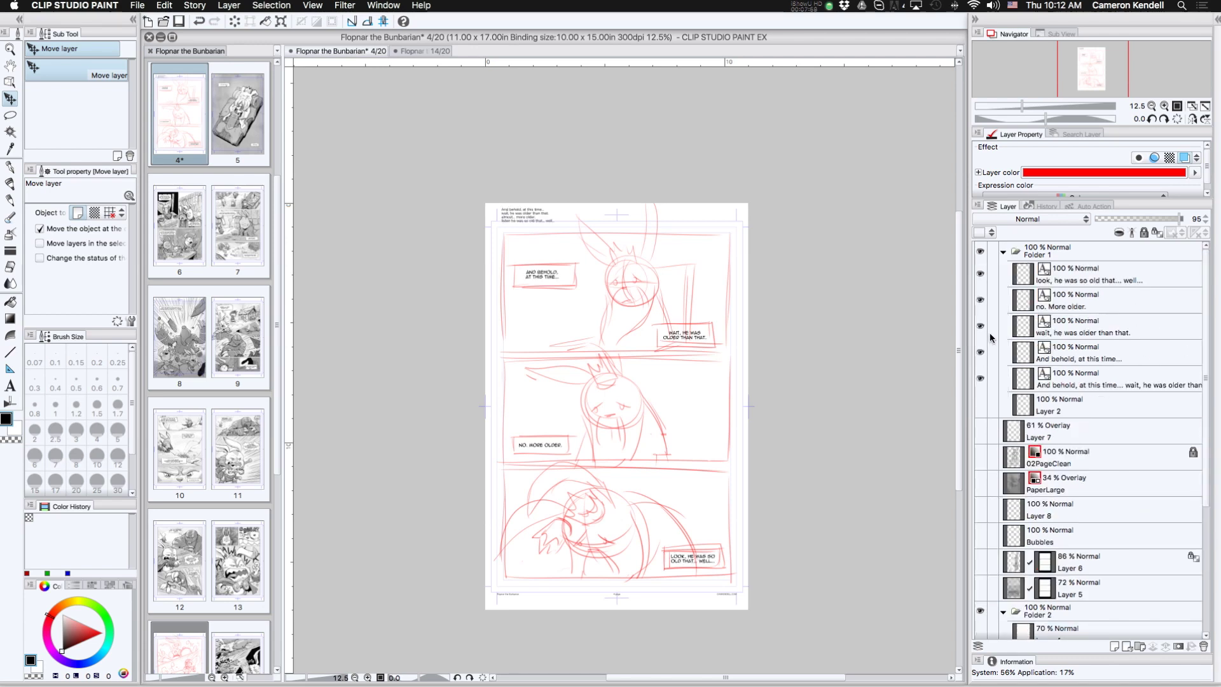
{"action": "left_click", "coordinate": [980, 377]}
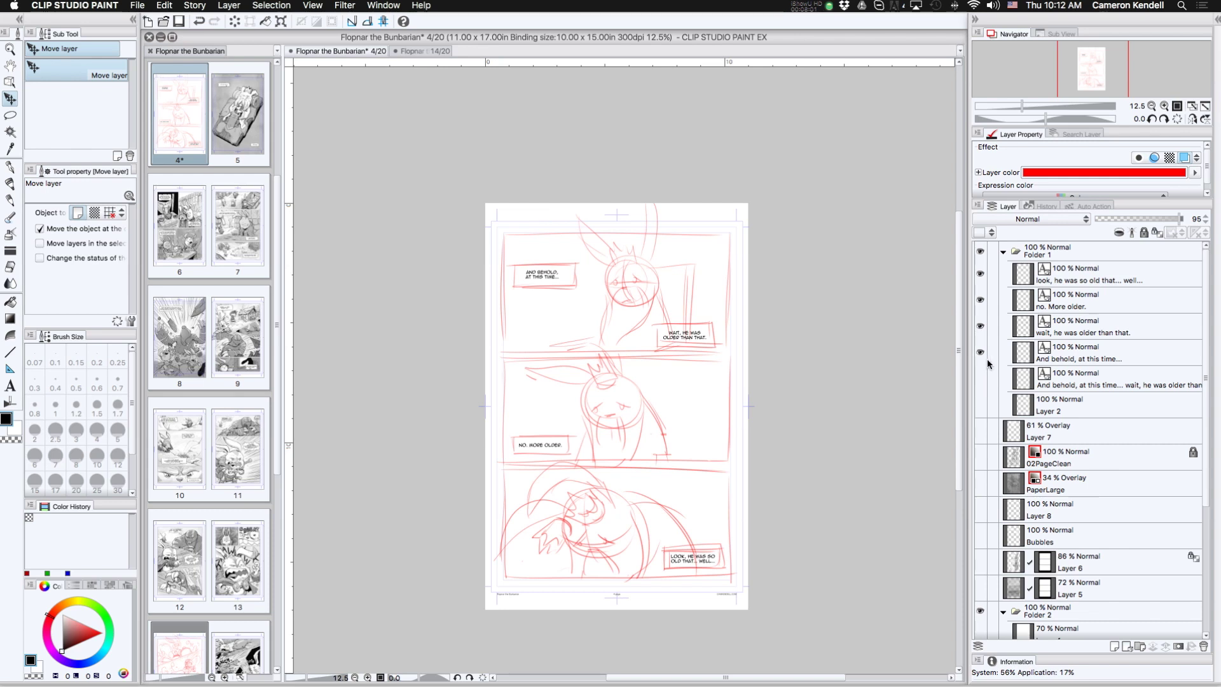
Collapse Folder 1 and Folder 2, hide Folder 2, and show page 4's finished artwork layers from Layer 7 to Layer 5.
{"action": "left_click", "coordinate": [1005, 252]}
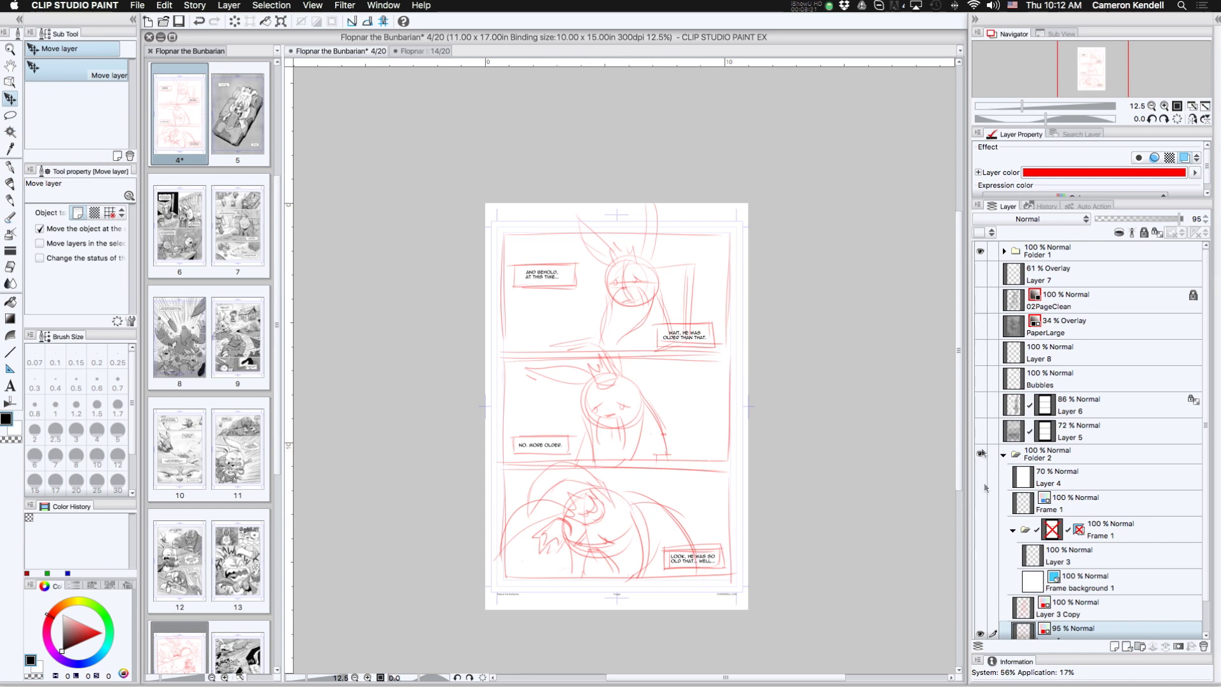
{"action": "left_click", "coordinate": [1003, 455]}
{"action": "left_click", "coordinate": [980, 455]}
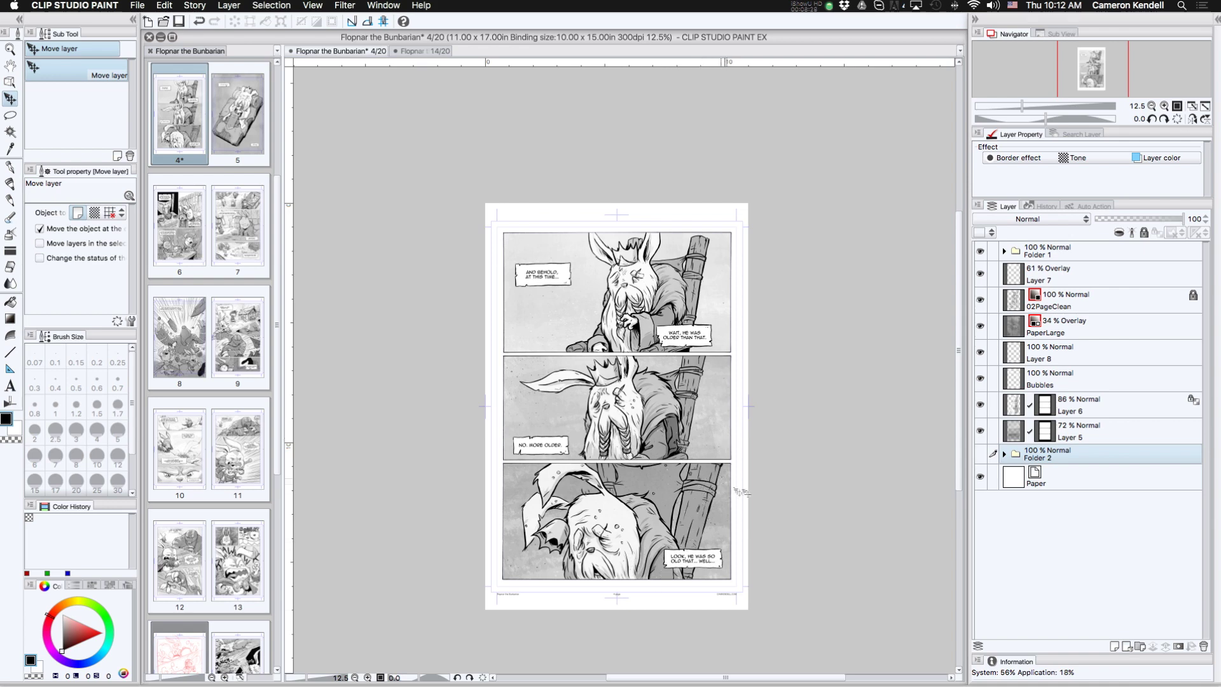
Examine the three finished panels of page 4 and their caption placement close up.
{"action": "left_click_drag", "start_coordinate": [776, 482], "coordinate": [852, 582]}
{"action": "scroll", "coordinate": [756, 487], "scroll_direction": "up", "scroll_amount": 3}
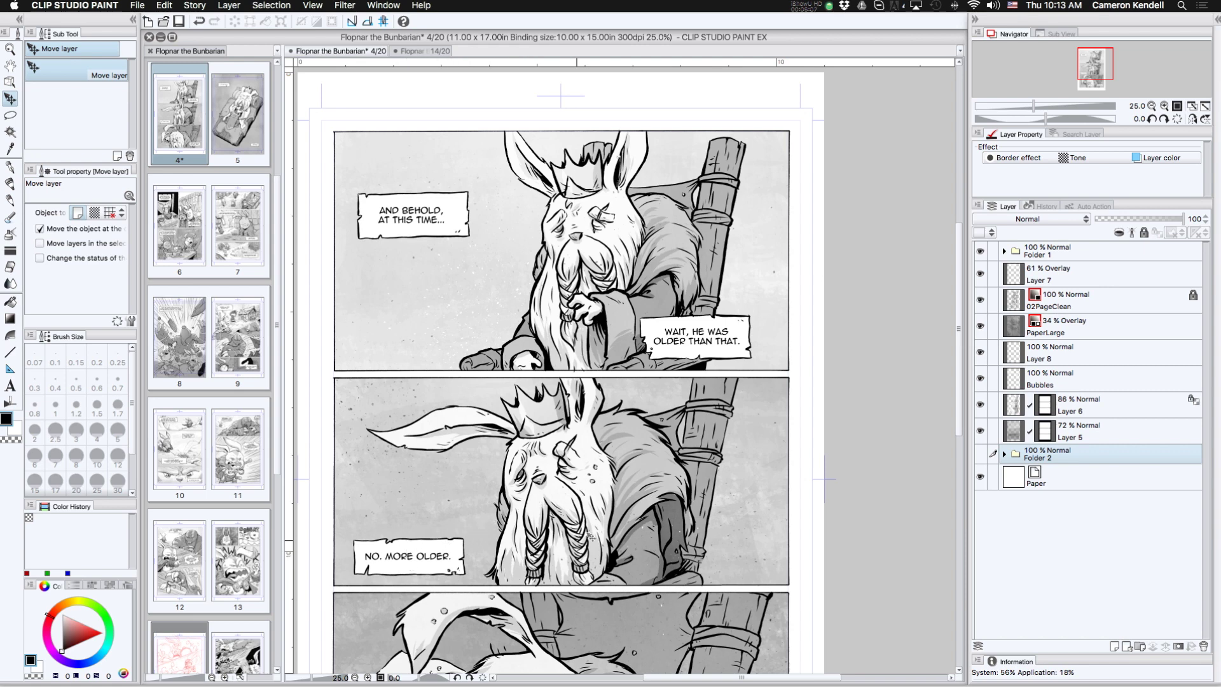
{"action": "scroll", "coordinate": [584, 540], "scroll_direction": "down", "scroll_amount": 5}
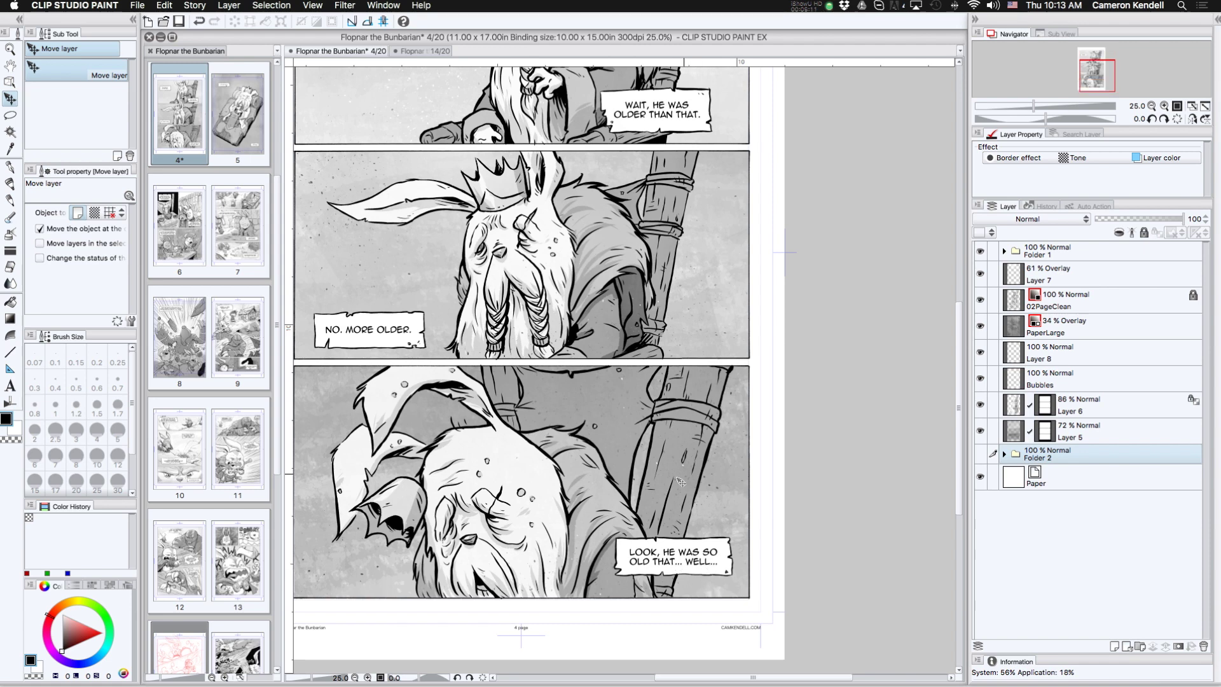
{"action": "scroll", "coordinate": [680, 446], "scroll_direction": "up", "scroll_amount": 2}
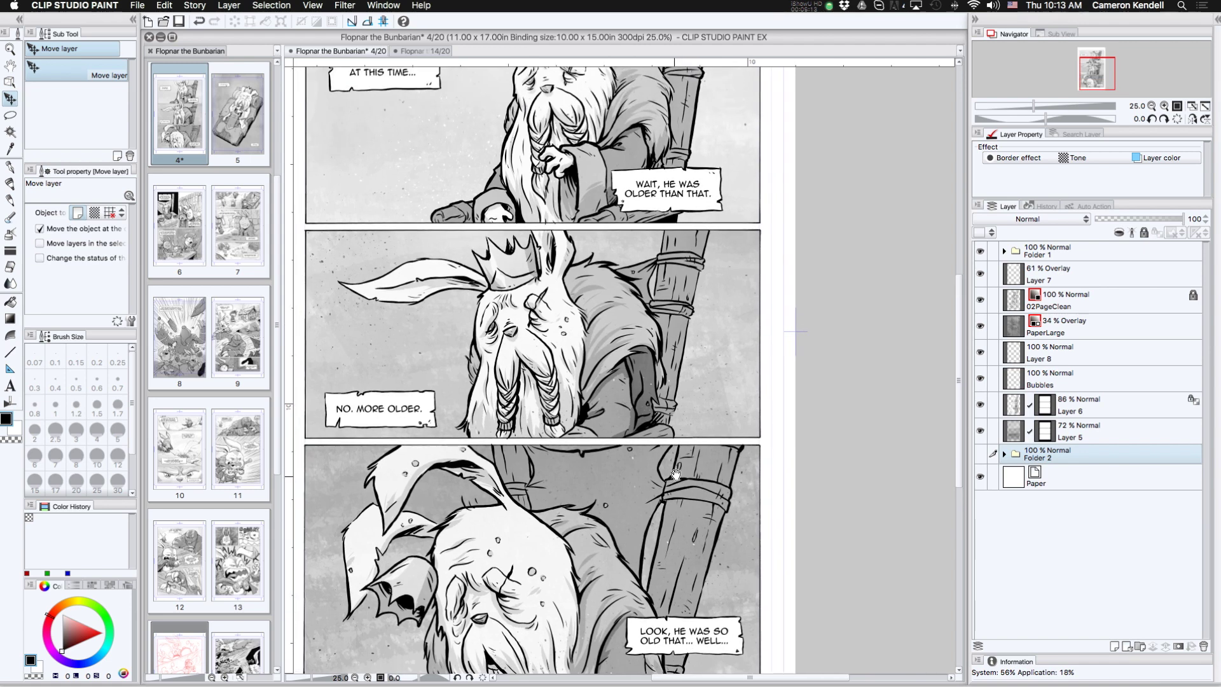
{"action": "scroll", "coordinate": [675, 476], "scroll_direction": "up", "scroll_amount": 1}
{"action": "scroll", "coordinate": [673, 477], "scroll_direction": "down", "scroll_amount": 2}
{"action": "scroll", "coordinate": [673, 479], "scroll_direction": "up", "scroll_amount": 3}
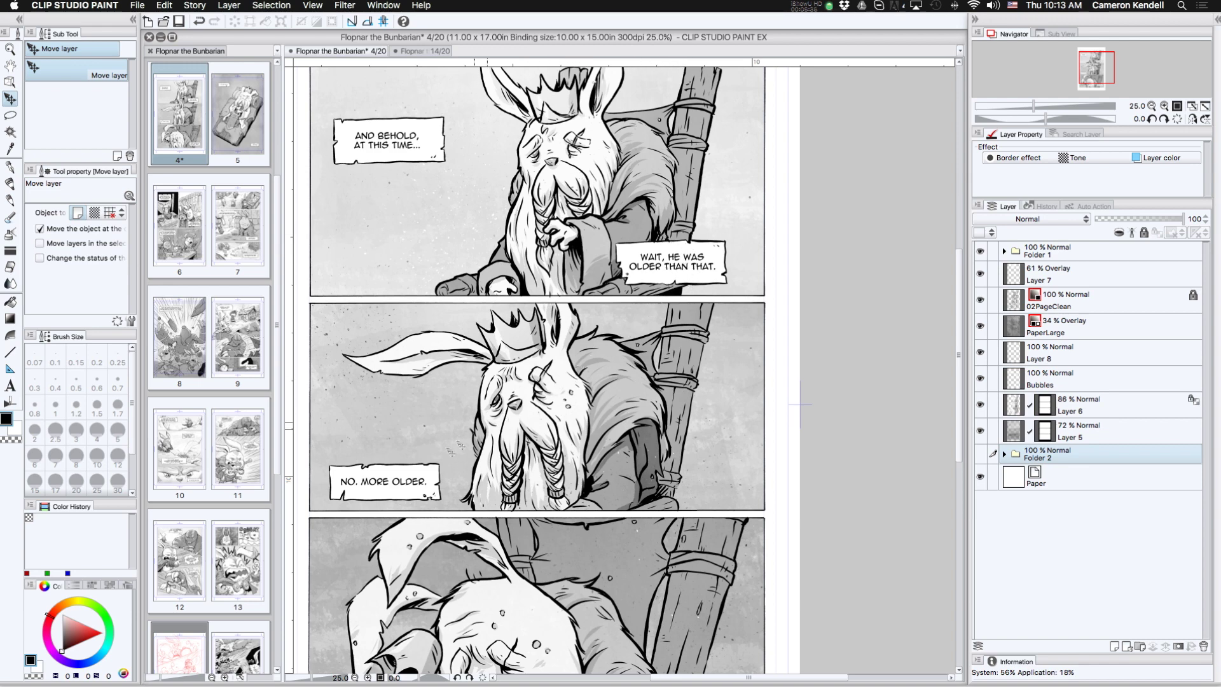
{"action": "scroll", "coordinate": [445, 420], "scroll_direction": "down", "scroll_amount": 5}
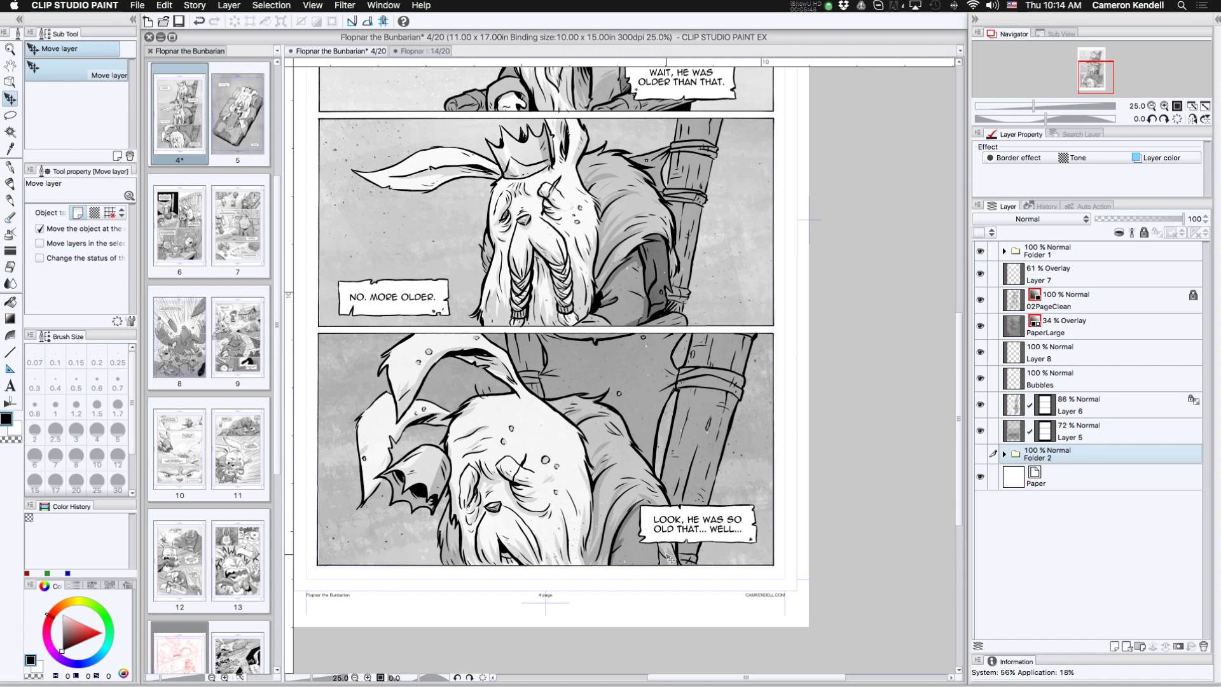
Close pages 14 and 4 without saving their changes.
{"action": "left_click", "coordinate": [395, 52]}
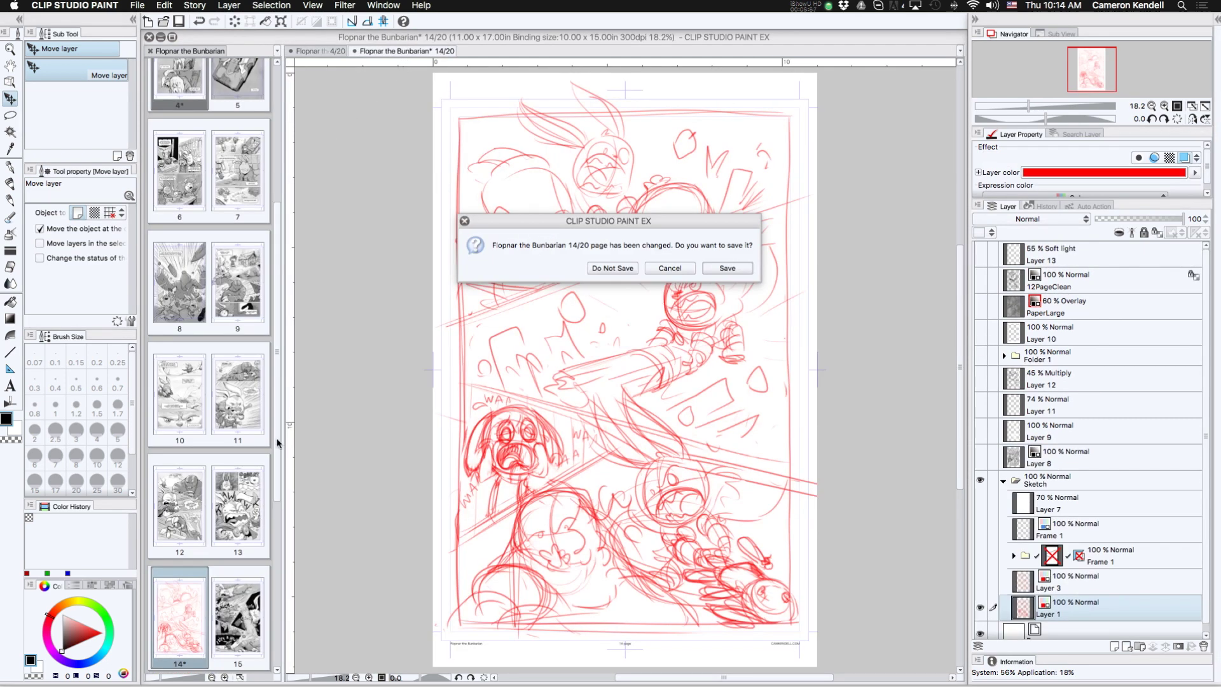
{"action": "left_click", "coordinate": [620, 267]}
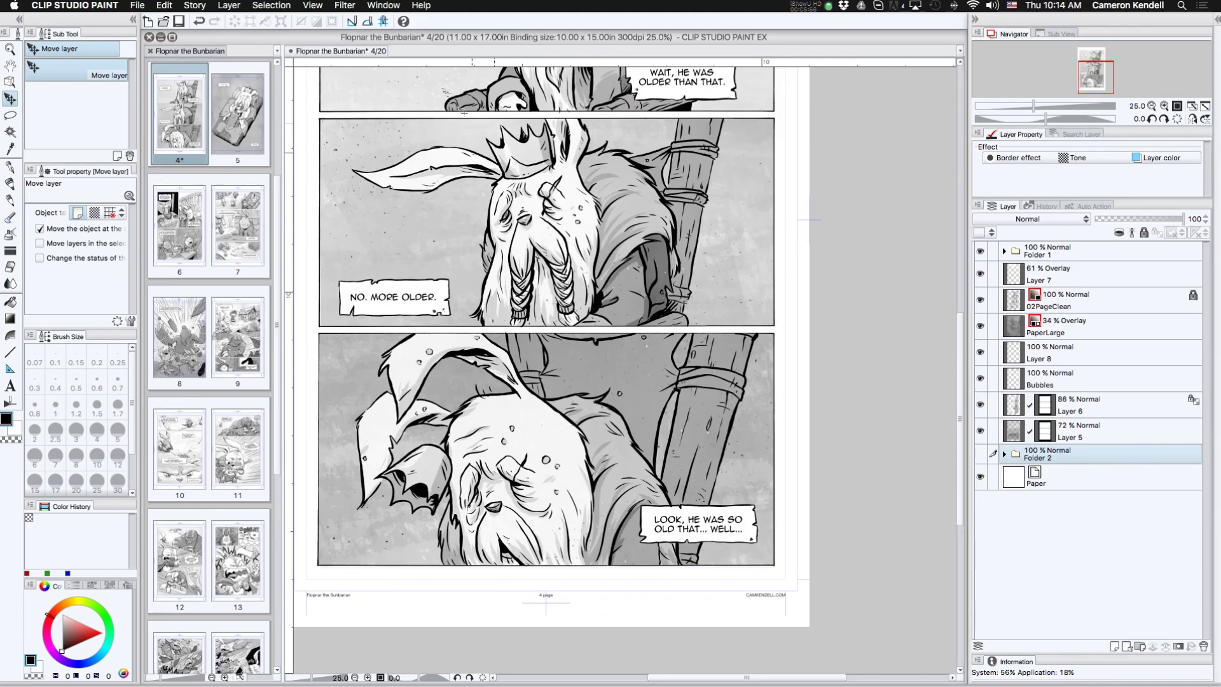
{"action": "left_click", "coordinate": [291, 51]}
{"action": "left_click", "coordinate": [610, 268]}
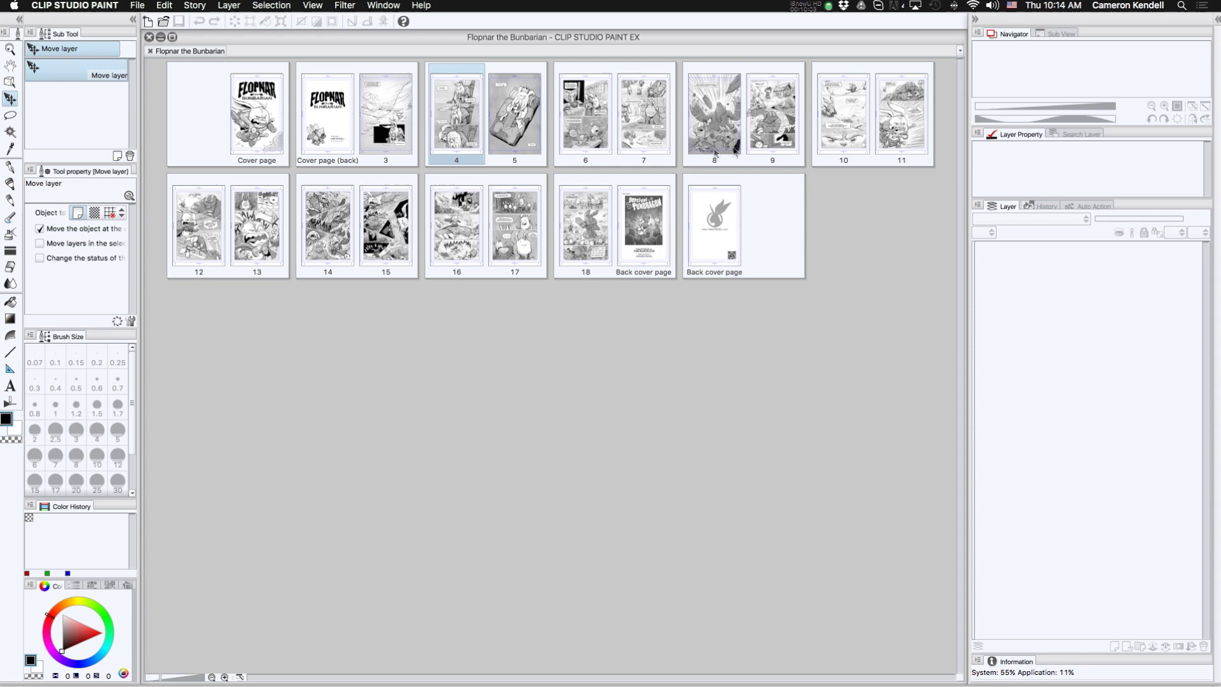
Enlarge the page thumbnails in the story overview and look through the spreads down to pages 8 and 9.
{"action": "scroll", "coordinate": [629, 557], "scroll_direction": "up", "scroll_amount": 4}
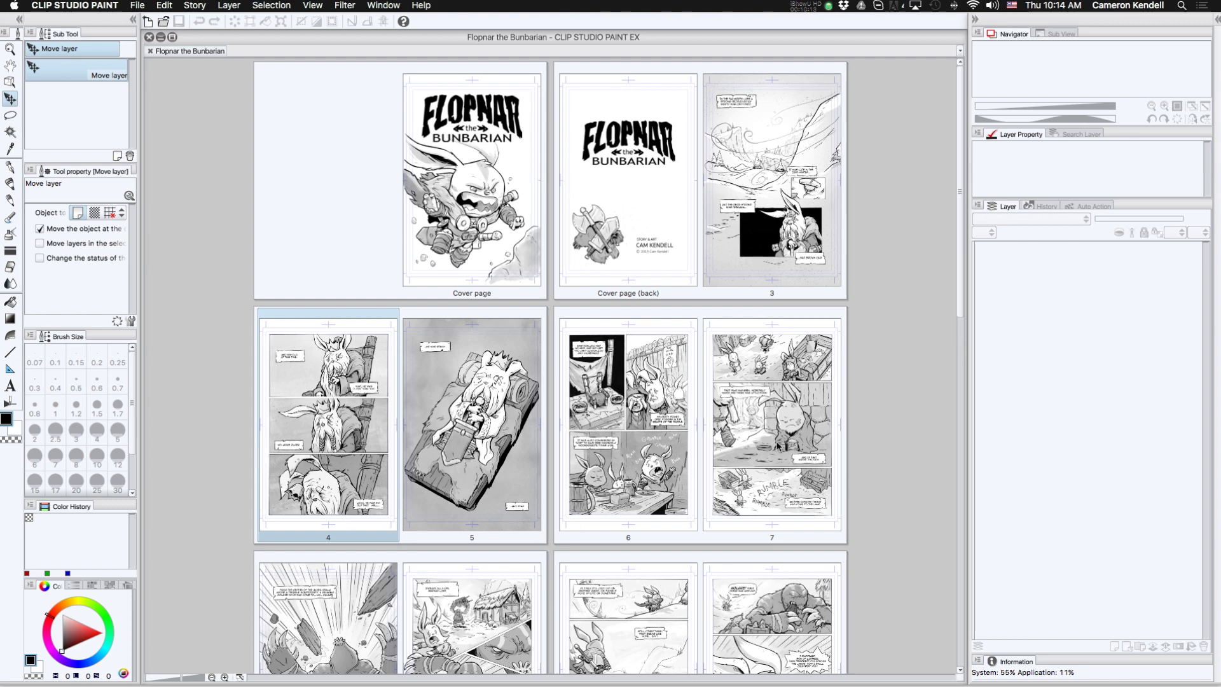
{"action": "scroll", "coordinate": [776, 454], "scroll_direction": "up", "scroll_amount": 2}
{"action": "left_click_drag", "start_coordinate": [791, 518], "coordinate": [826, 231]}
{"action": "scroll", "coordinate": [791, 458], "scroll_direction": "down", "scroll_amount": 5}
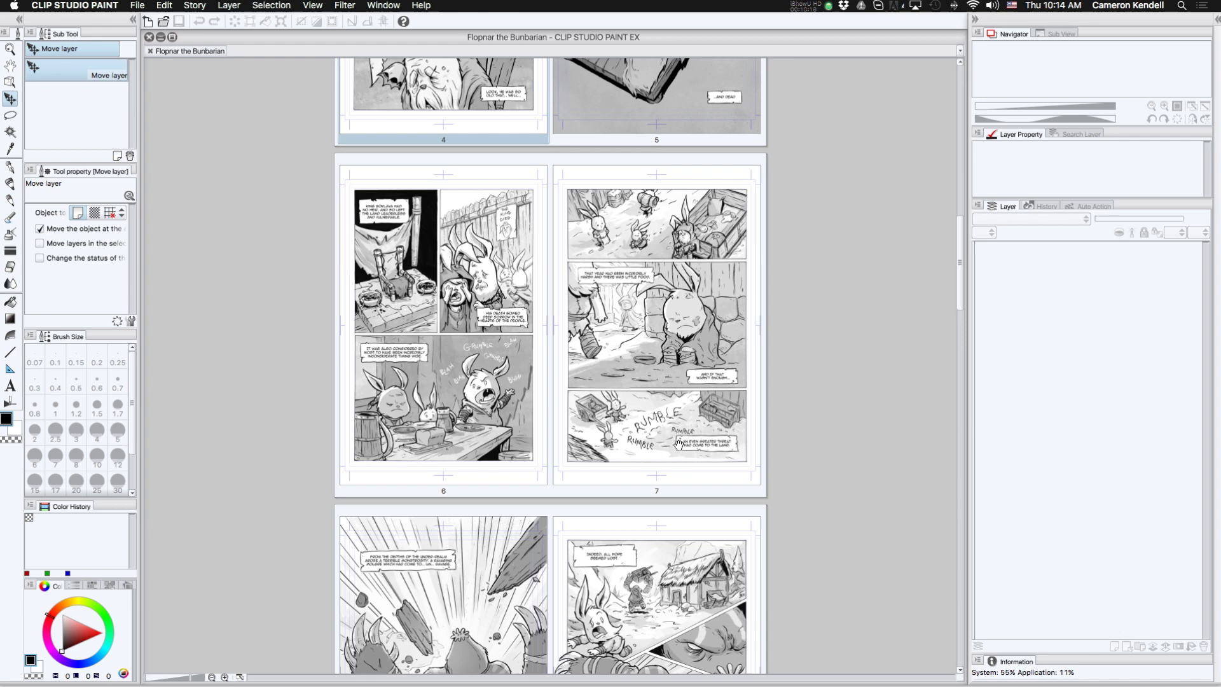
{"action": "left_click_drag", "start_coordinate": [790, 534], "coordinate": [789, 487]}
{"action": "scroll", "coordinate": [789, 487], "scroll_direction": "down", "scroll_amount": 3}
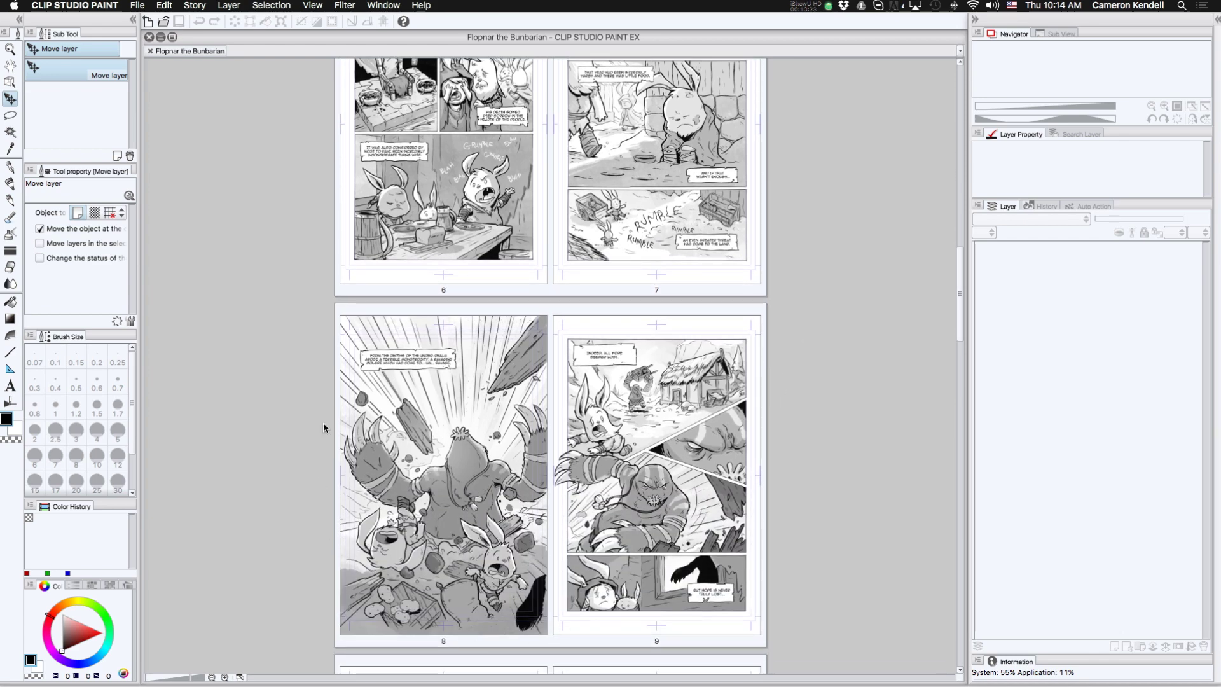
{"action": "left_click_drag", "start_coordinate": [811, 452], "coordinate": [809, 349]}
{"action": "mouse_move", "coordinate": [812, 542]}
{"action": "left_mouse_down"}
{"action": "mouse_move", "coordinate": [801, 242]}
{"action": "mouse_move", "coordinate": [802, 528]}
{"action": "left_mouse_up"}
Go back up through the story overview to examine the spread of pages 4 and 5.
{"action": "left_click_drag", "start_coordinate": [805, 400], "coordinate": [796, 584]}
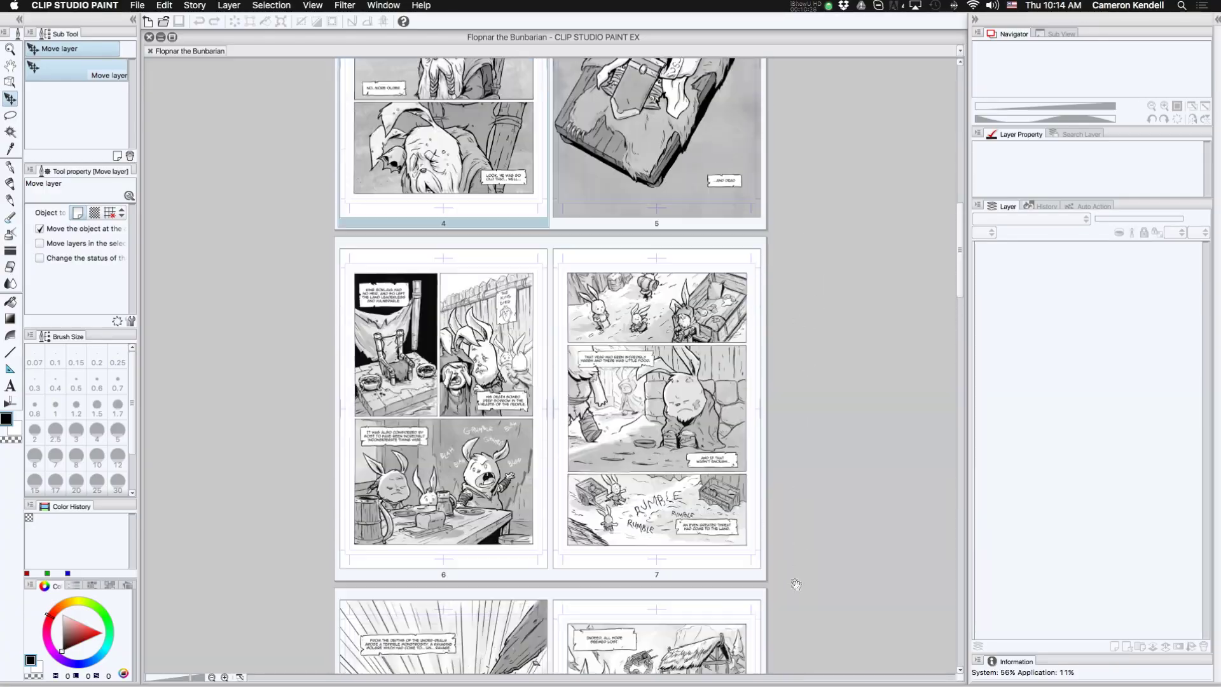
{"action": "left_click_drag", "start_coordinate": [814, 476], "coordinate": [809, 630]}
{"action": "left_click_drag", "start_coordinate": [807, 532], "coordinate": [798, 588]}
{"action": "left_click_drag", "start_coordinate": [792, 474], "coordinate": [787, 578]}
{"action": "left_click_drag", "start_coordinate": [790, 526], "coordinate": [792, 568]}
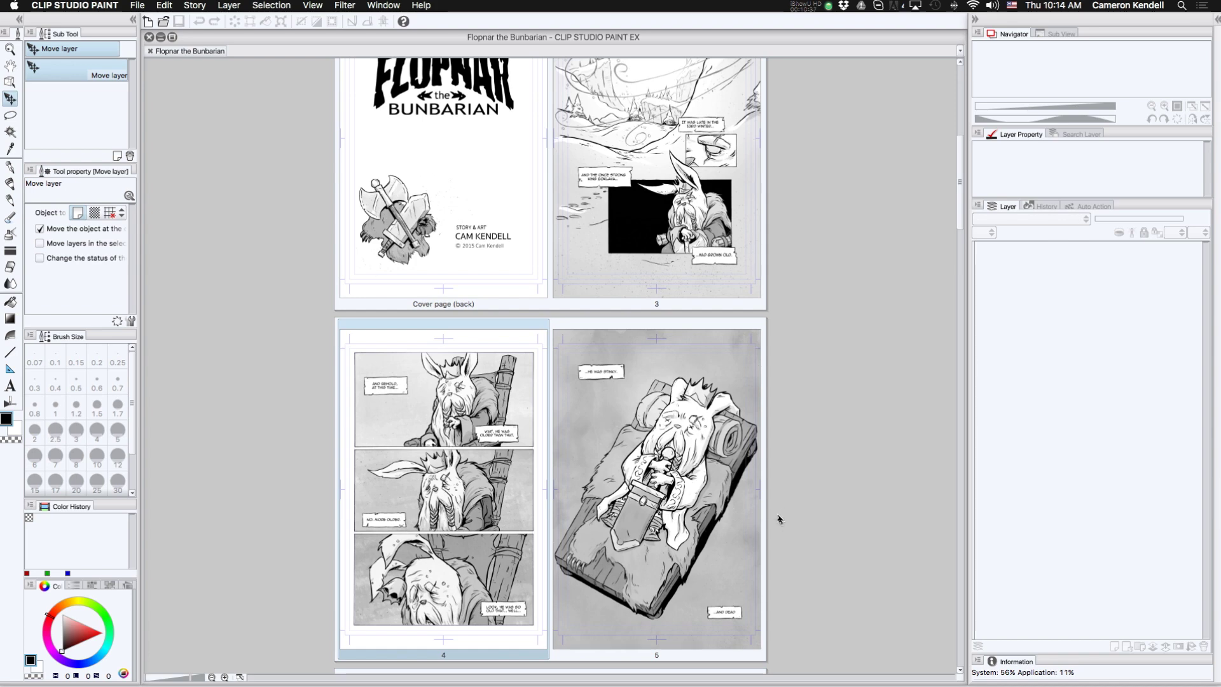
{"action": "left_click_drag", "start_coordinate": [791, 554], "coordinate": [791, 539]}
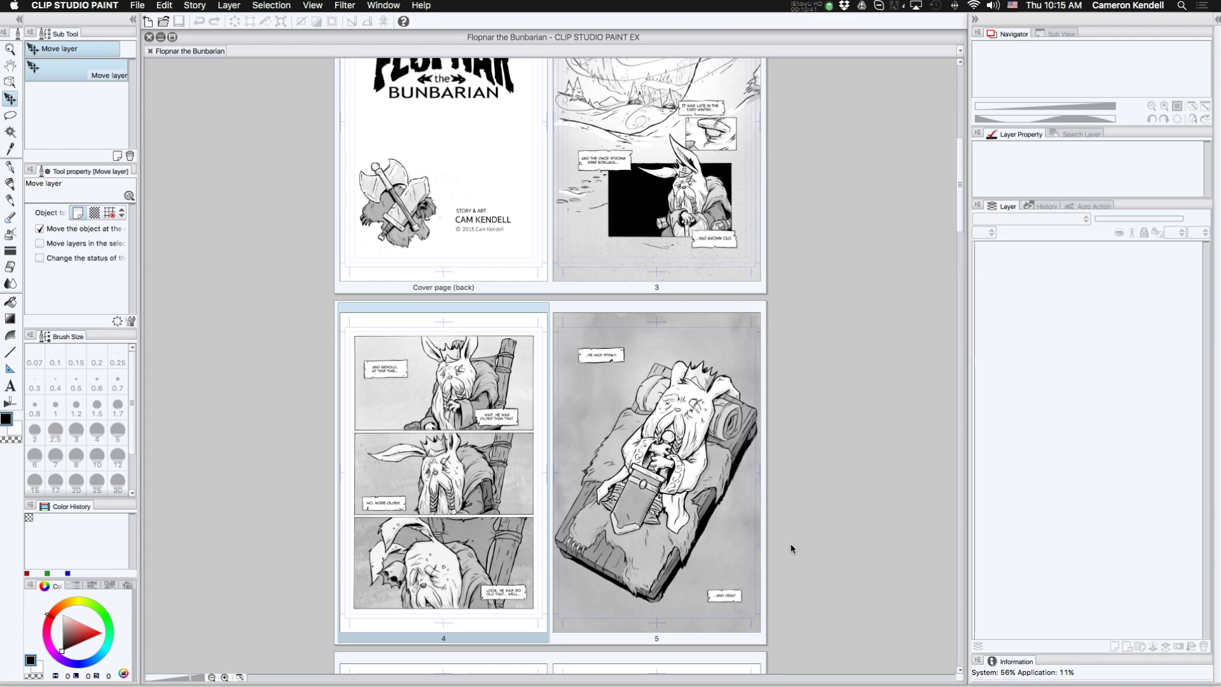
{"action": "left_click_drag", "start_coordinate": [788, 554], "coordinate": [812, 566]}
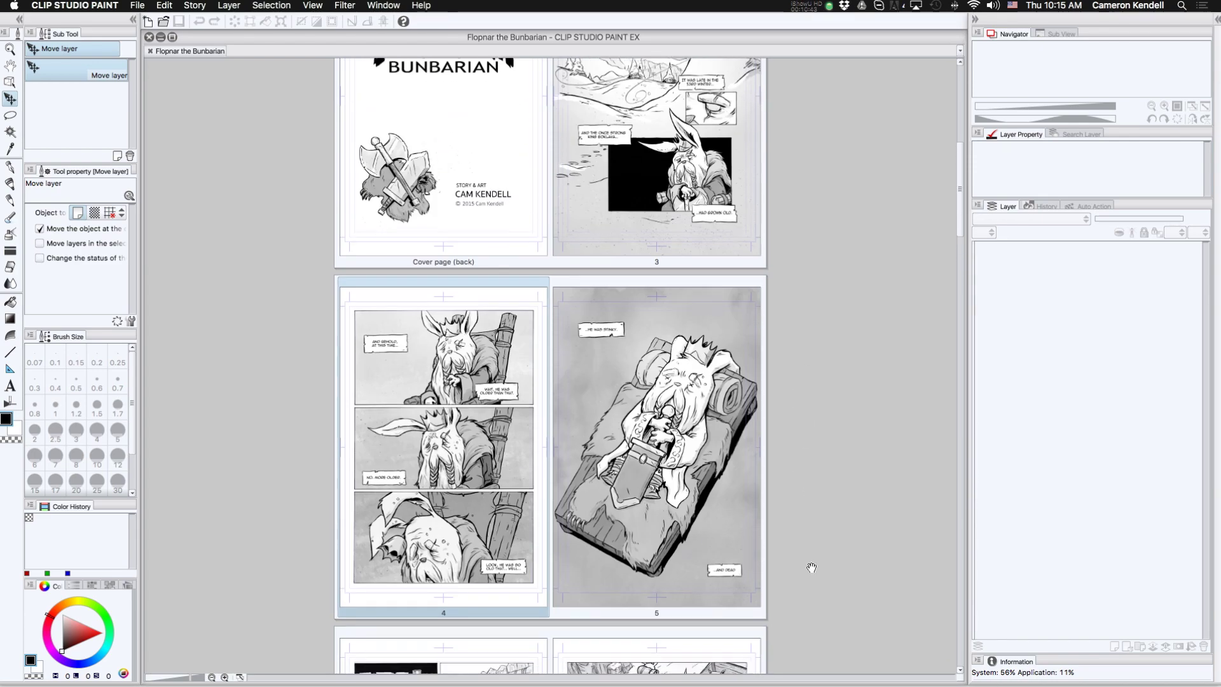
Look through the finished spreads in the story overview from pages 4 and 5 down to pages 14 and 15.
{"action": "left_click_drag", "start_coordinate": [811, 504], "coordinate": [806, 536]}
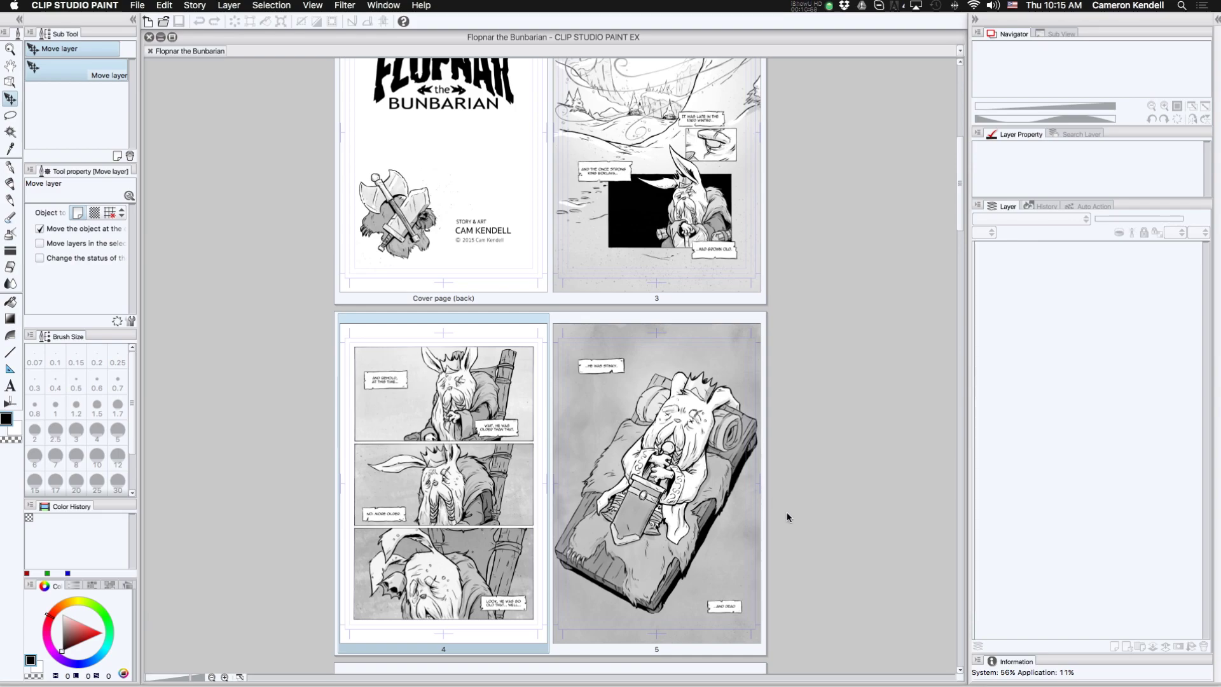
{"action": "left_click_drag", "start_coordinate": [785, 517], "coordinate": [796, 356]}
{"action": "left_click_drag", "start_coordinate": [792, 550], "coordinate": [791, 370]}
{"action": "left_click_drag", "start_coordinate": [778, 523], "coordinate": [798, 347]}
{"action": "left_click_drag", "start_coordinate": [795, 553], "coordinate": [782, 422]}
{"action": "left_click_drag", "start_coordinate": [785, 474], "coordinate": [786, 402]}
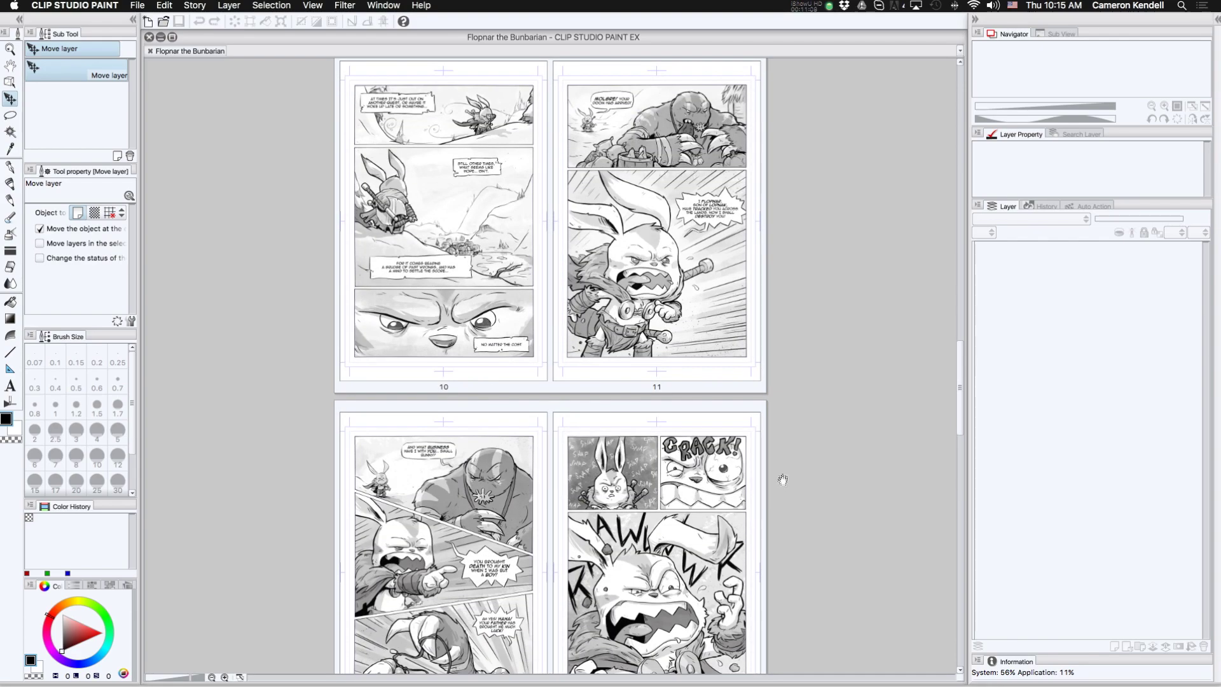
{"action": "left_click_drag", "start_coordinate": [783, 478], "coordinate": [783, 420]}
{"action": "left_click_drag", "start_coordinate": [781, 488], "coordinate": [779, 458]}
{"action": "scroll", "coordinate": [775, 504], "scroll_direction": "down", "scroll_amount": 10}
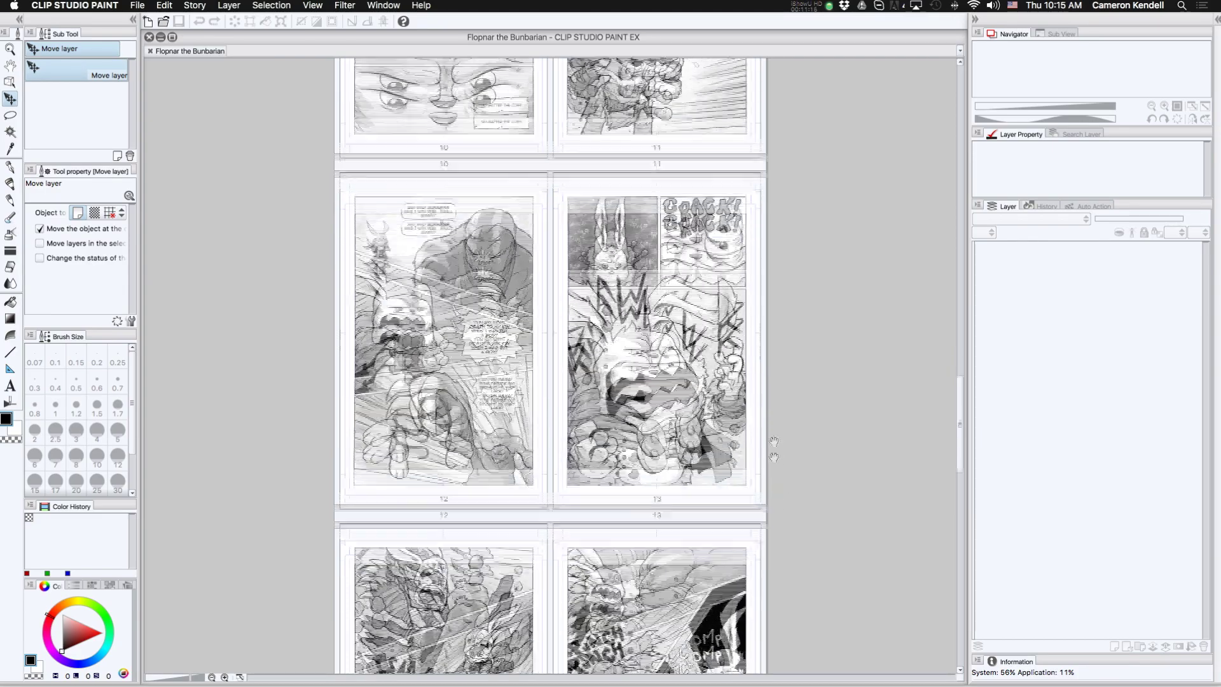
{"action": "scroll", "coordinate": [782, 183], "scroll_direction": "up", "scroll_amount": 15}
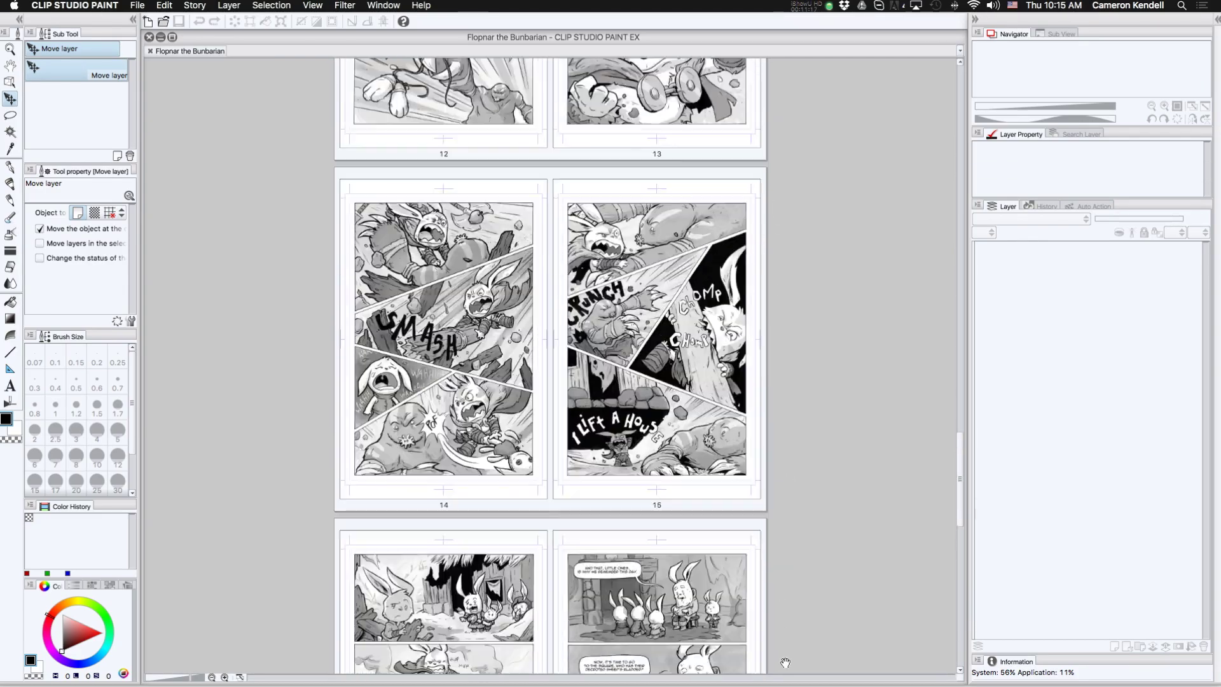
Go back up through the story overview from pages 14 and 15 to the spread of pages 4 and 5.
{"action": "scroll", "coordinate": [780, 611], "scroll_direction": "up", "scroll_amount": 8}
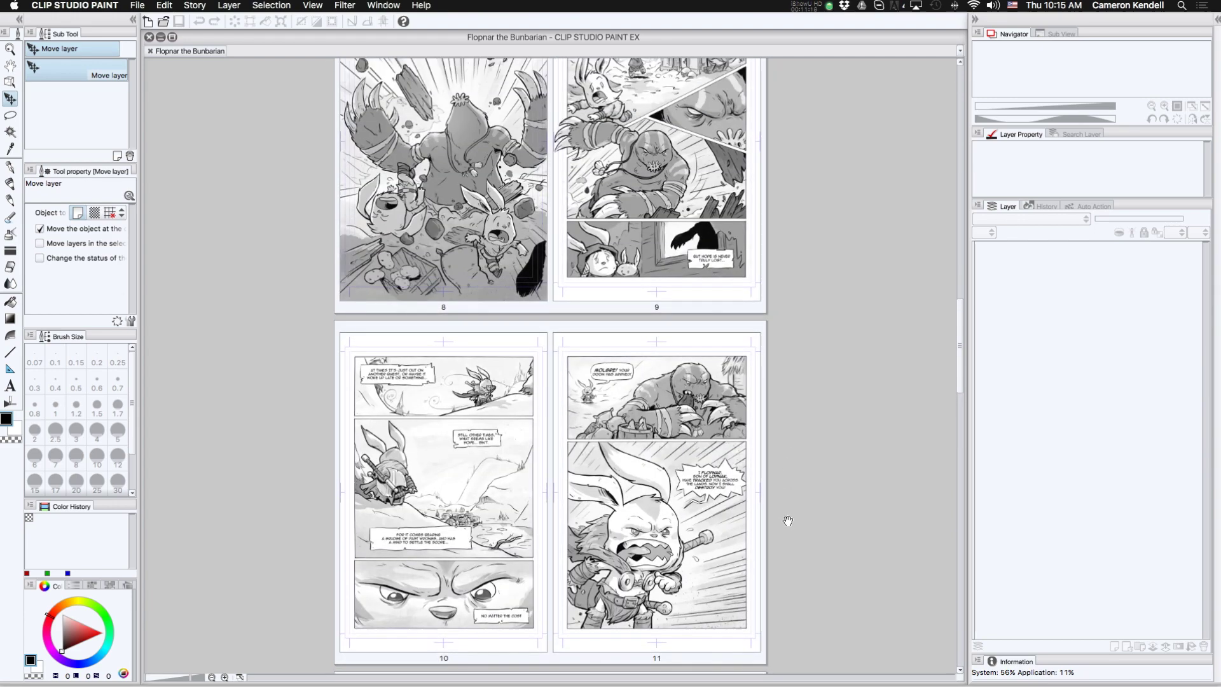
{"action": "scroll", "coordinate": [803, 596], "scroll_direction": "up", "scroll_amount": 4}
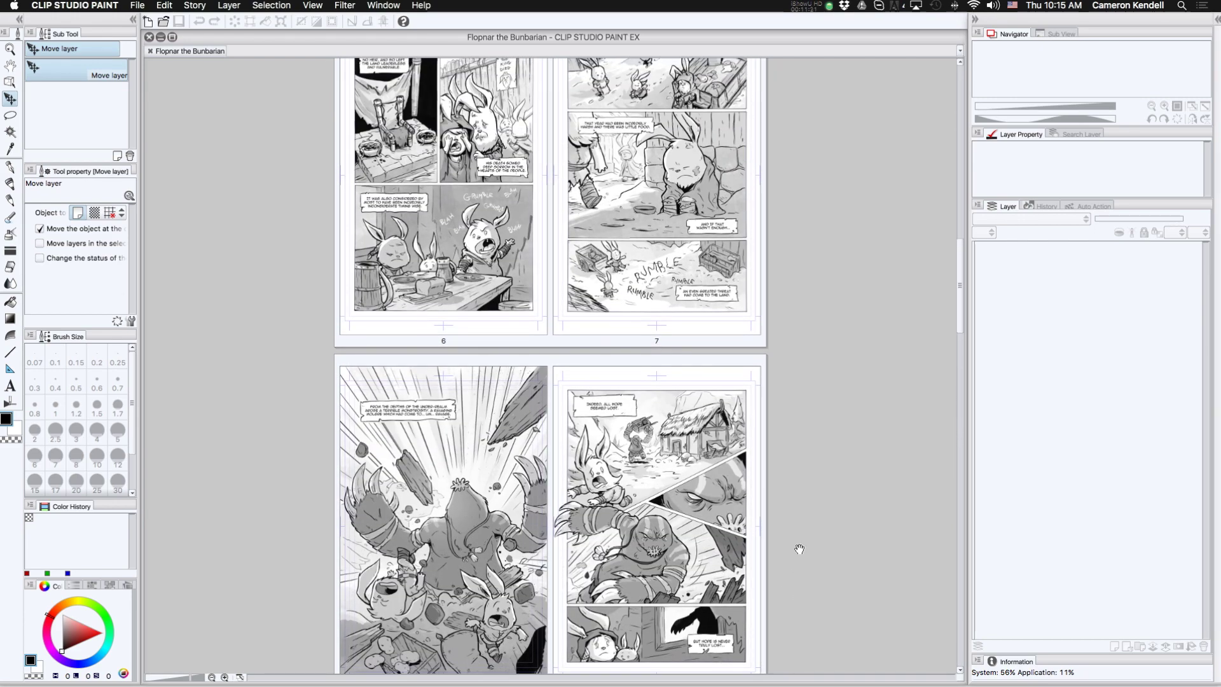
{"action": "scroll", "coordinate": [787, 590], "scroll_direction": "up", "scroll_amount": 4}
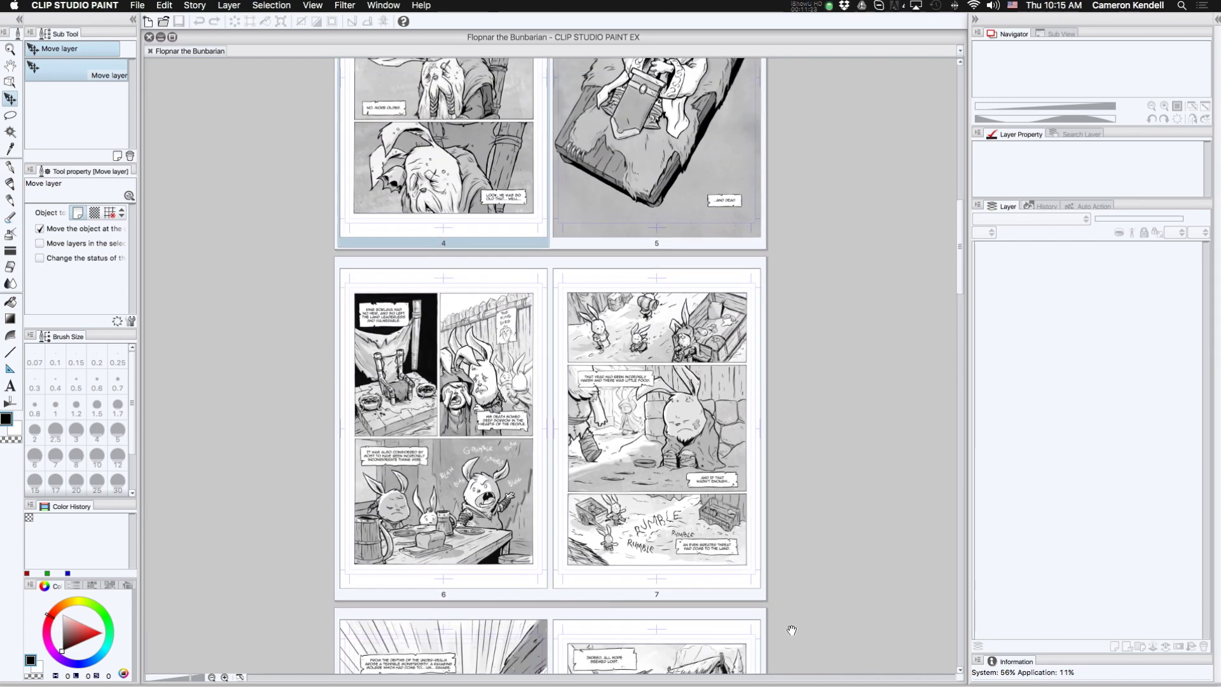
{"action": "scroll", "coordinate": [796, 350], "scroll_direction": "up", "scroll_amount": 20}
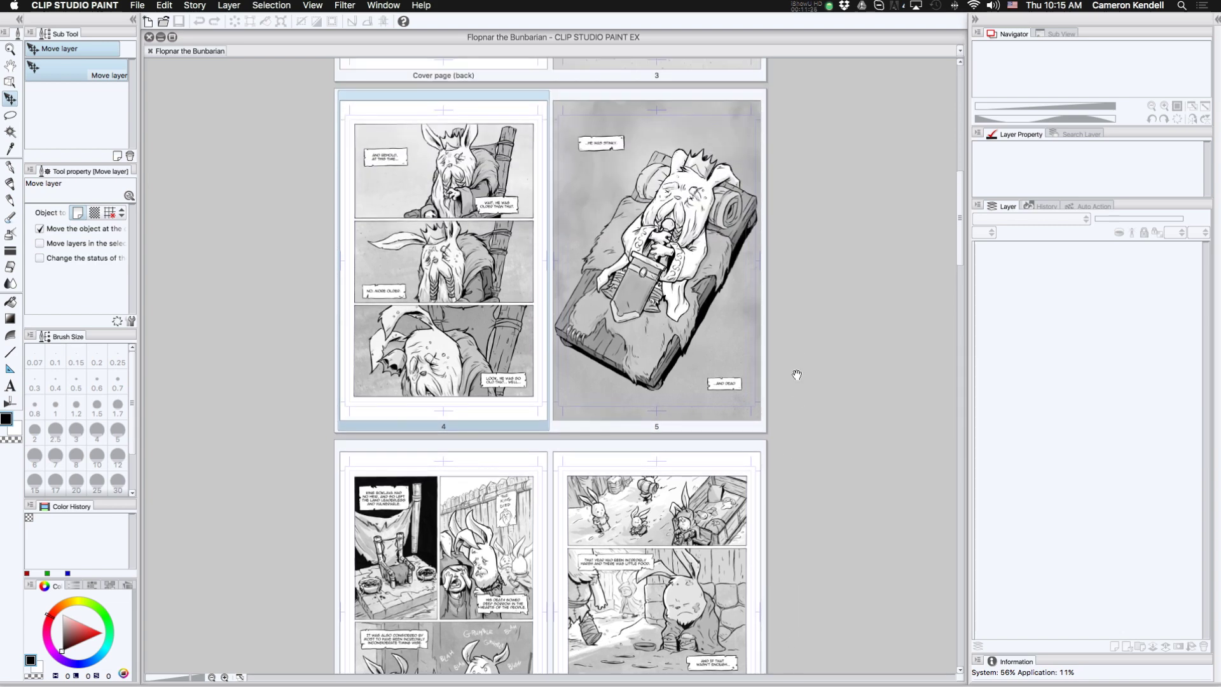